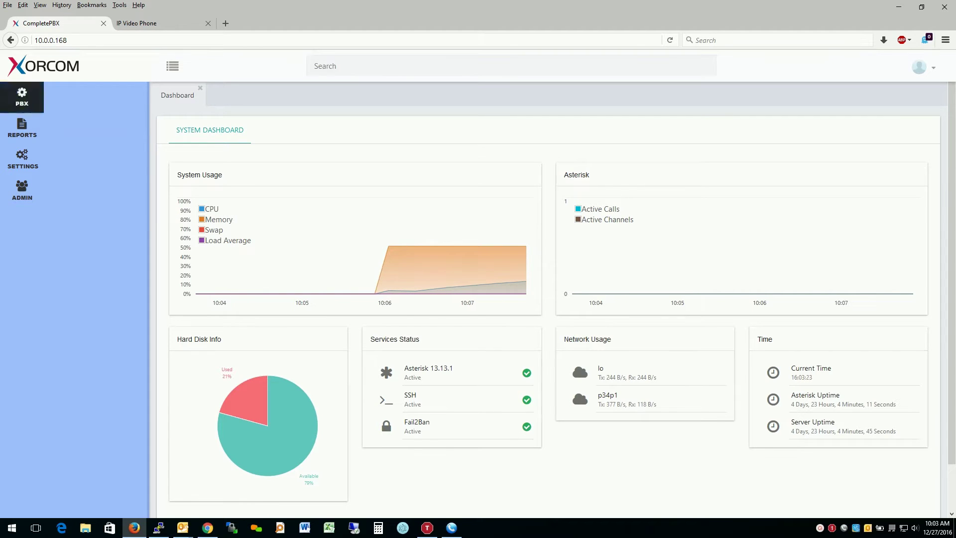
- From PBX > Extensions, search for 'ex' to list the extension-related pages
left_click(22, 97)
left_click(81, 95)
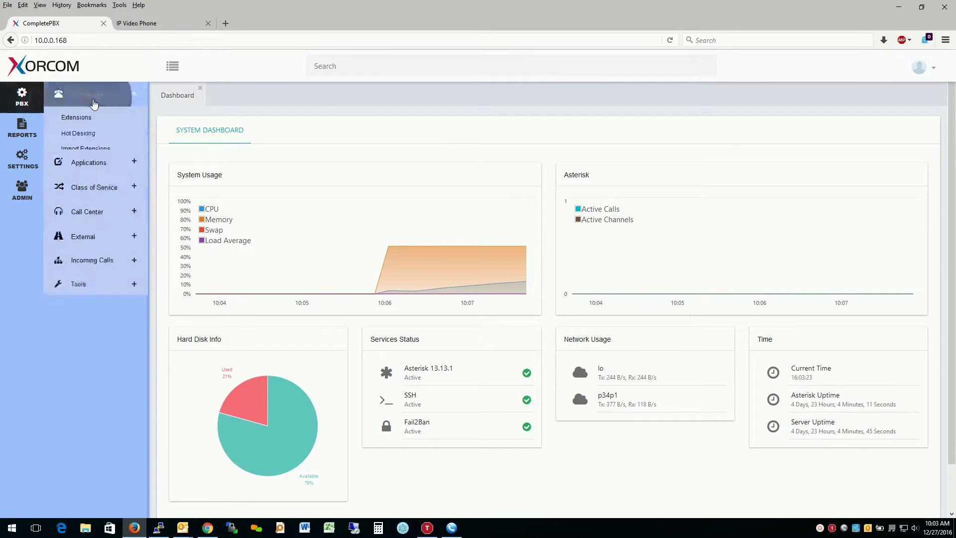
left_click(369, 66)
type("exten")
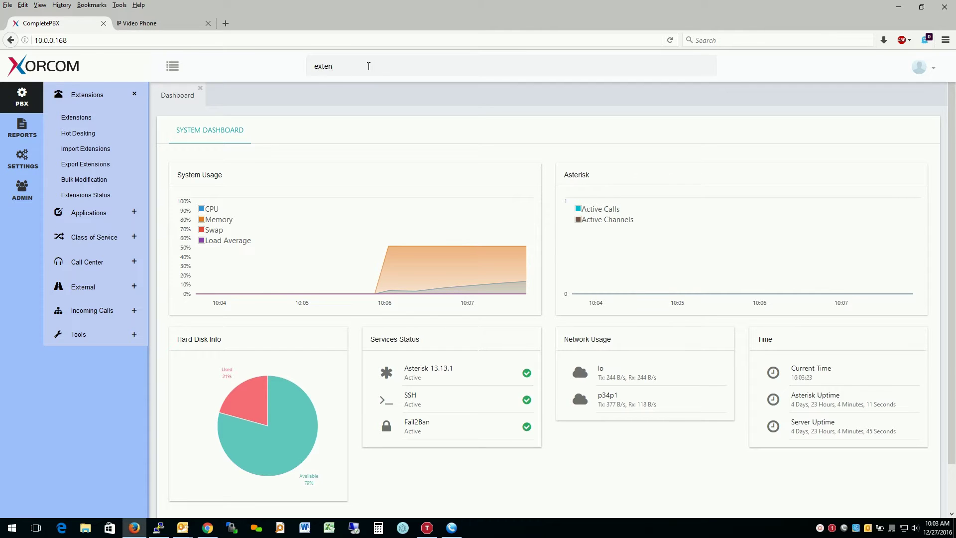
key("Return")
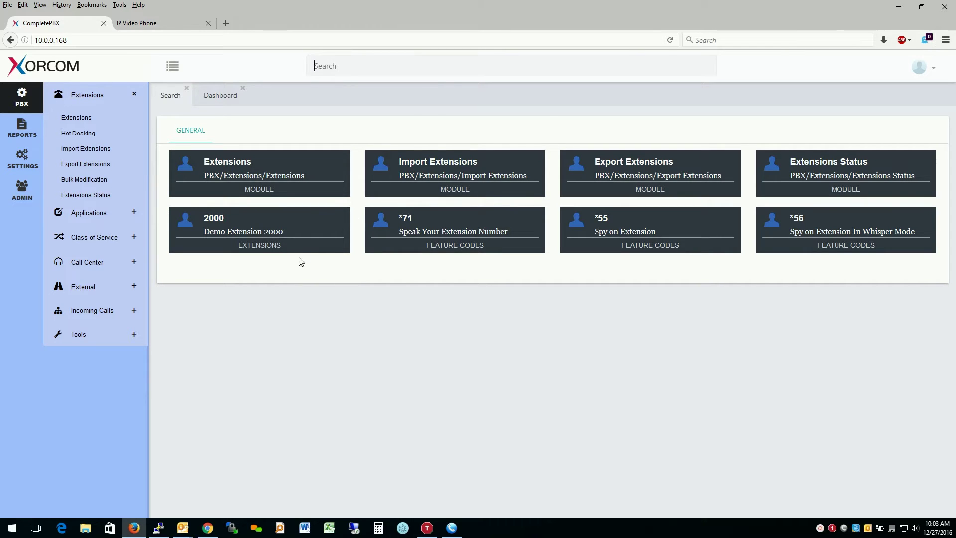
- In the Extensions module, create extension 2001 named 'demo 2001' and save it
left_click(299, 180)
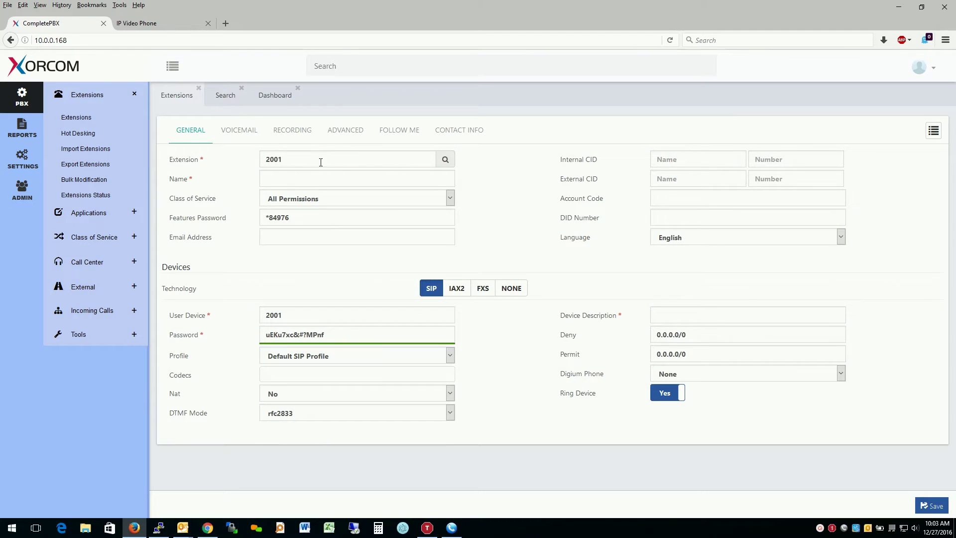
double_click(318, 160)
left_click(339, 179)
type("demo")
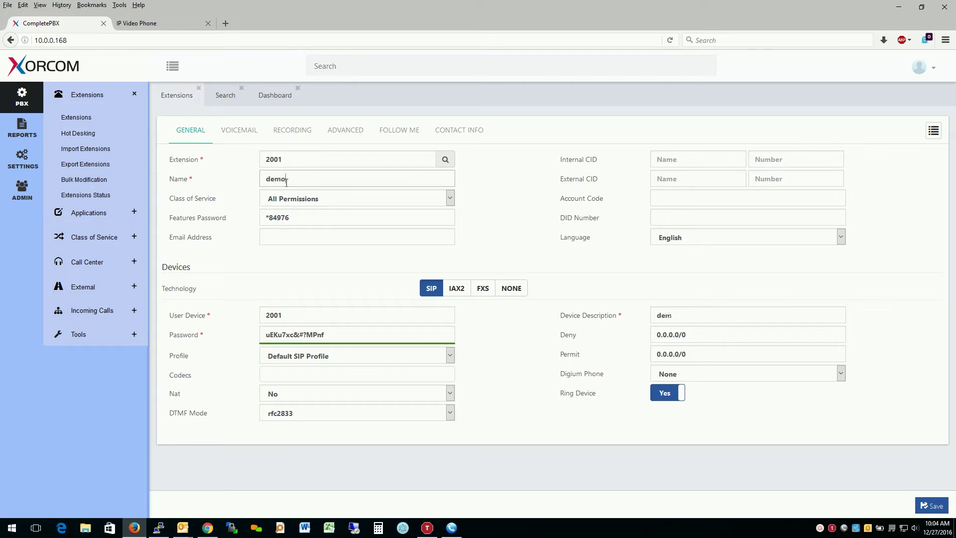
type(" 2001")
triple_click(707, 311)
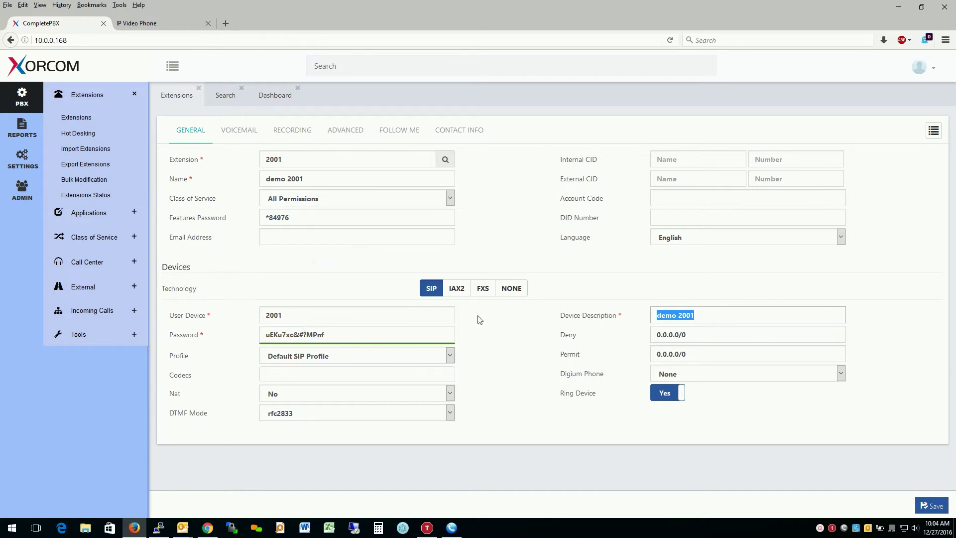
left_click(931, 506)
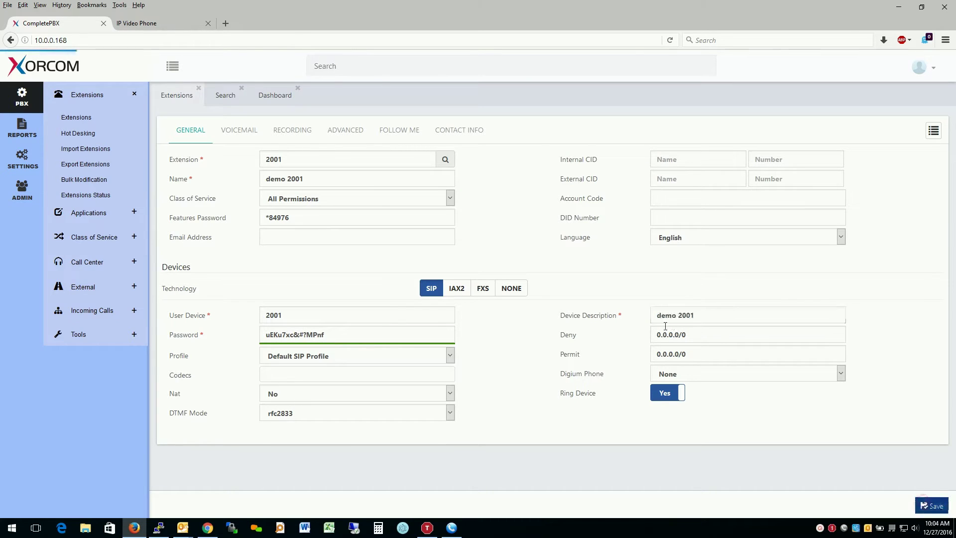
- Create extension 2002 named 'demo 2002' and save it
left_click(302, 178)
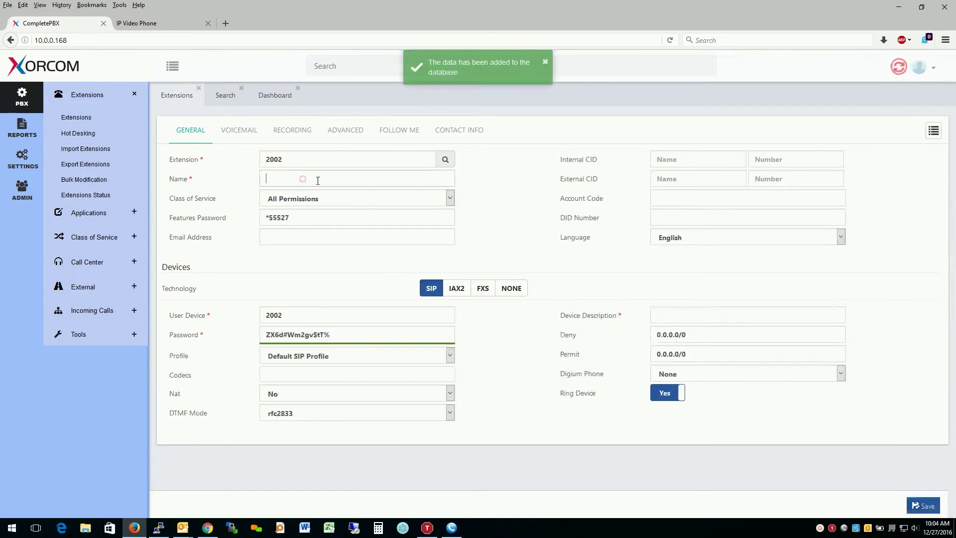
type("demo 2002")
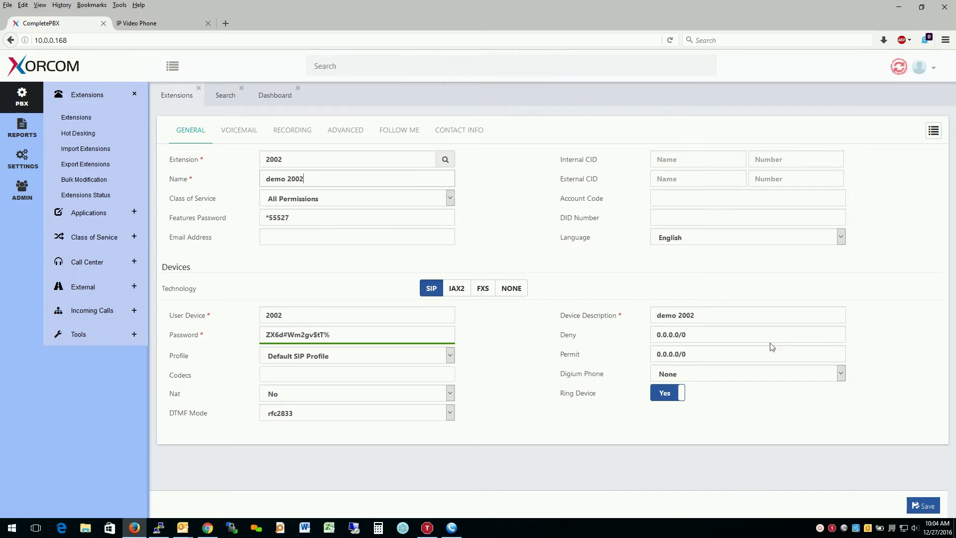
left_click(921, 504)
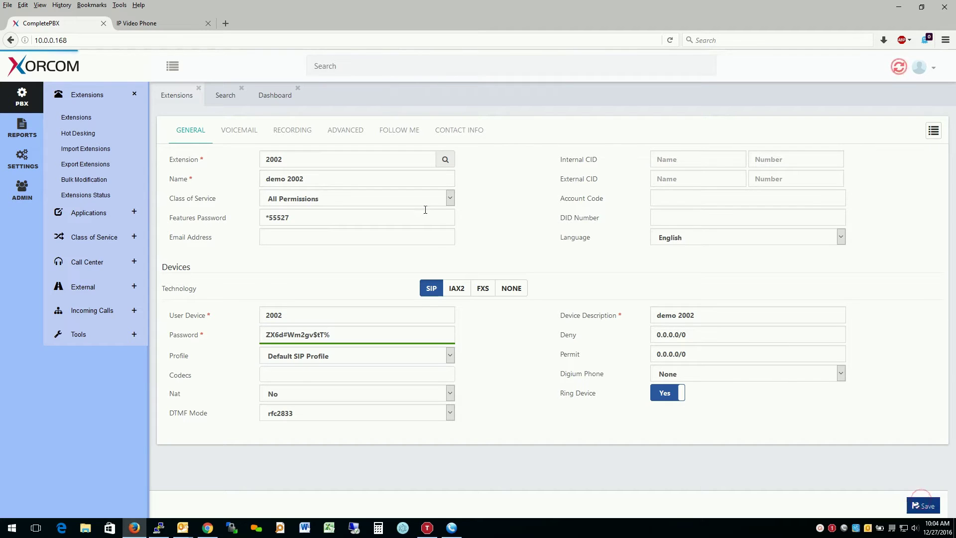
left_click(303, 174)
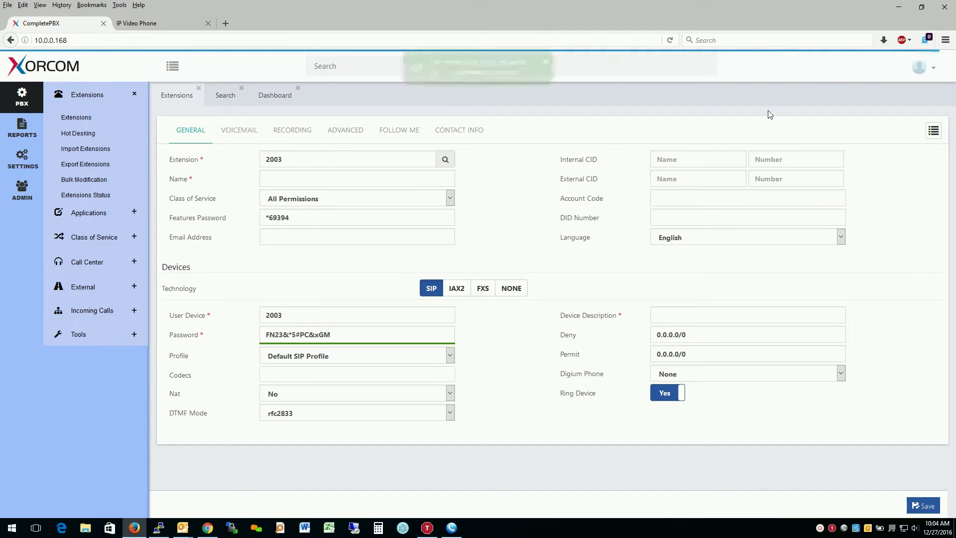
- Pick Demo Extension 2000 from the existing extensions list to edit it
left_click(933, 131)
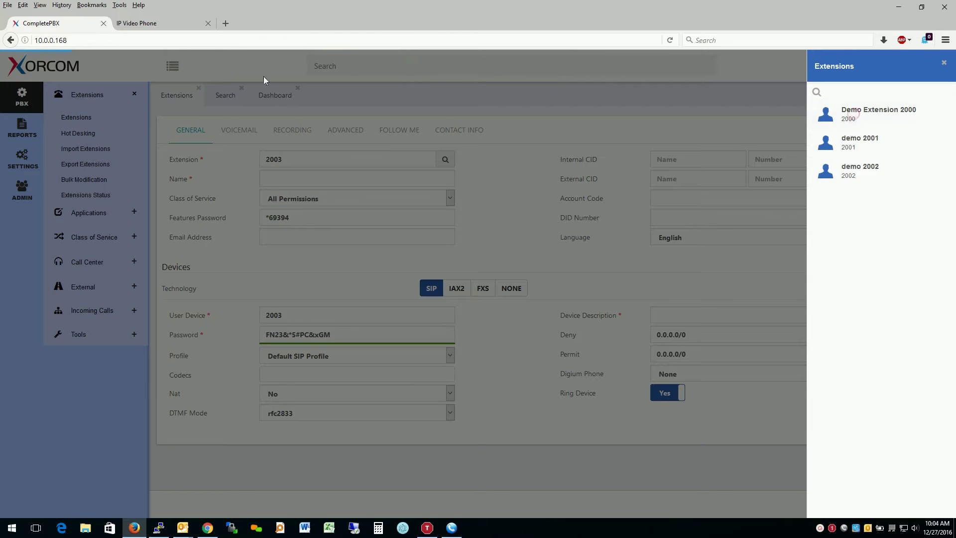
left_click(854, 113)
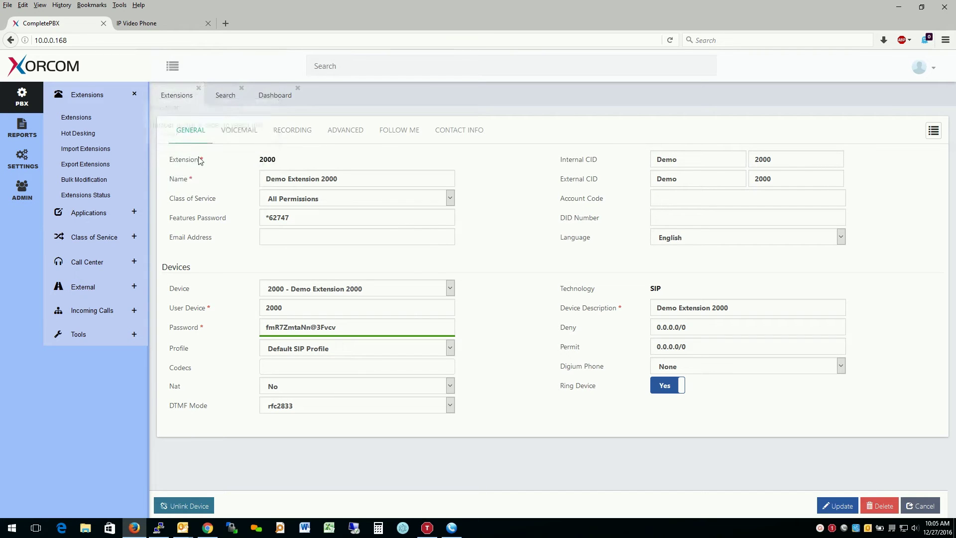
mouse_move(199, 159)
mouse_move(186, 176)
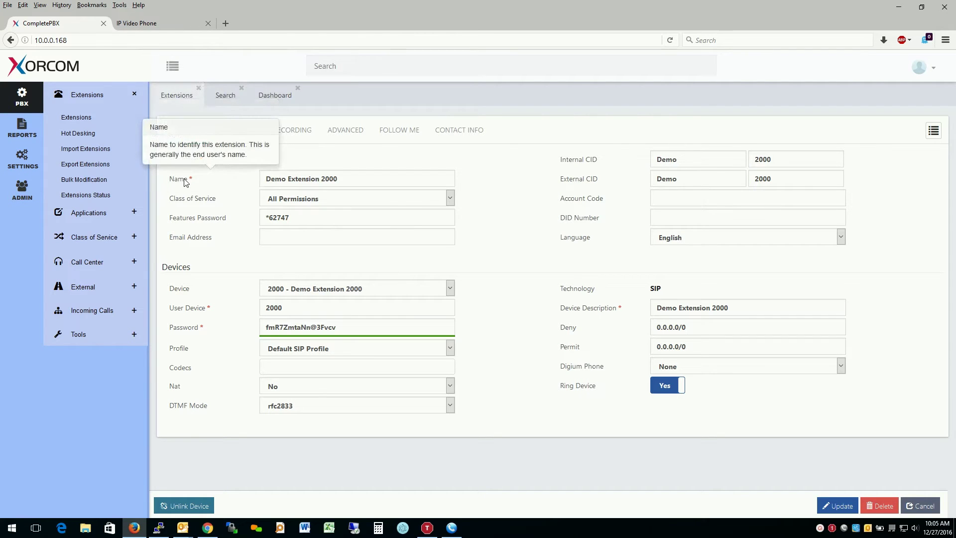
mouse_move(213, 201)
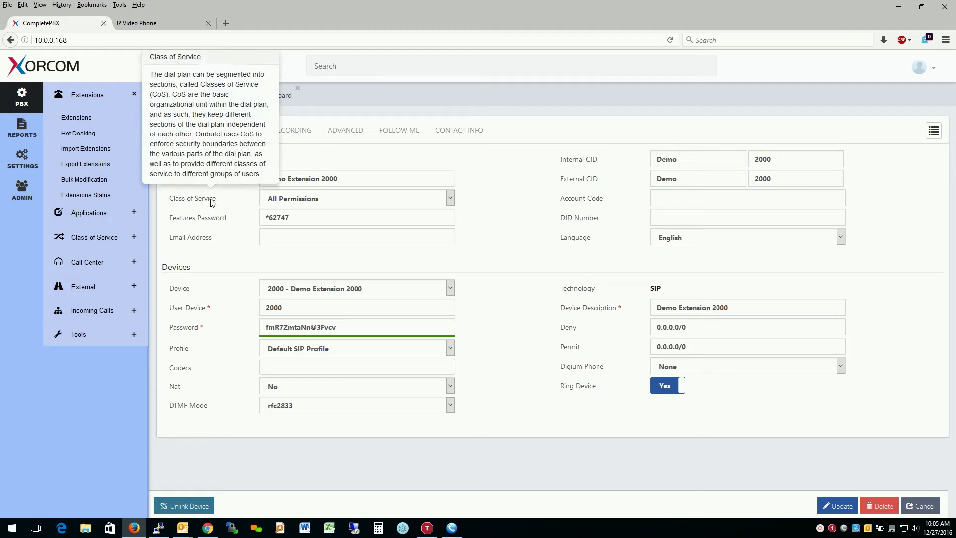
left_click(315, 201)
left_click(312, 223)
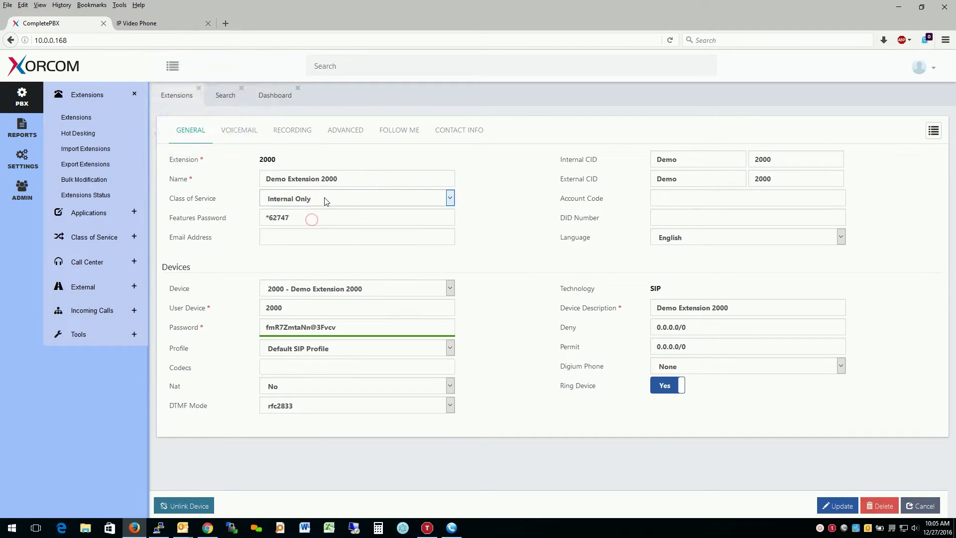
left_click(323, 197)
left_click(324, 212)
mouse_move(226, 222)
left_click(303, 202)
left_click(453, 204)
left_click(499, 195)
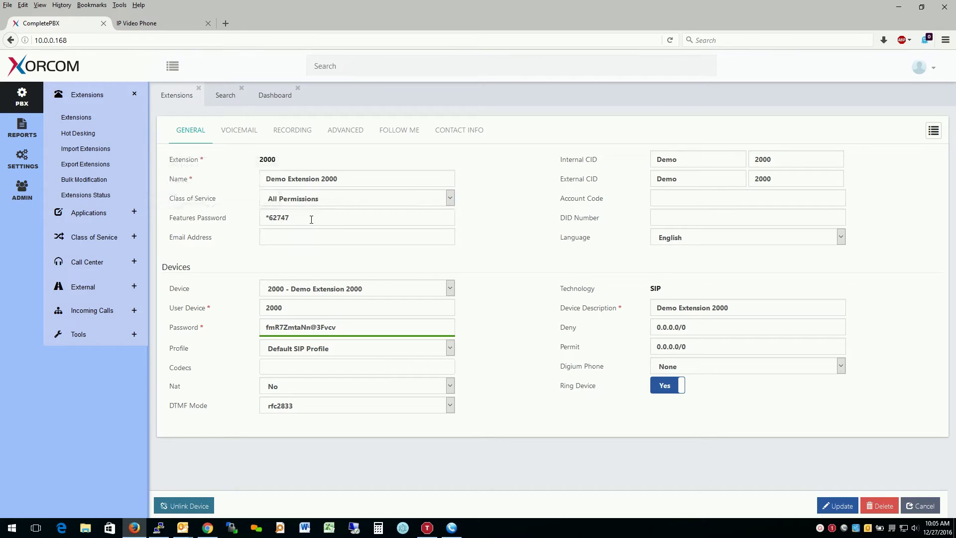
left_click_drag(310, 220, 261, 220)
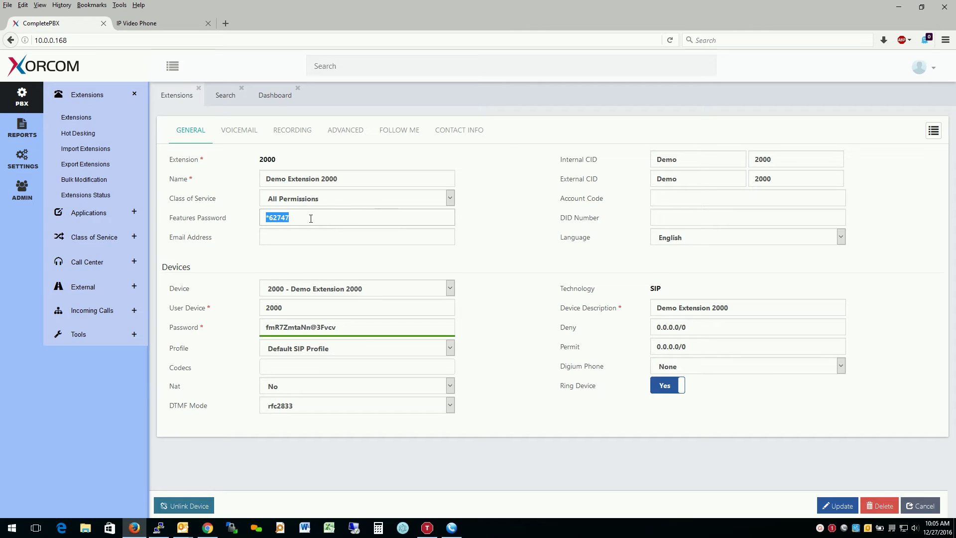
double_click(267, 159)
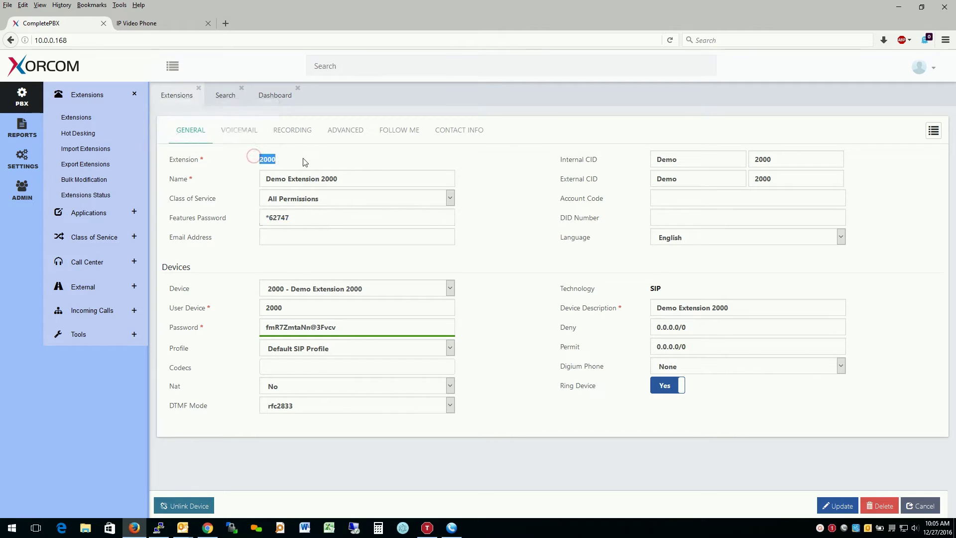
left_click(499, 228)
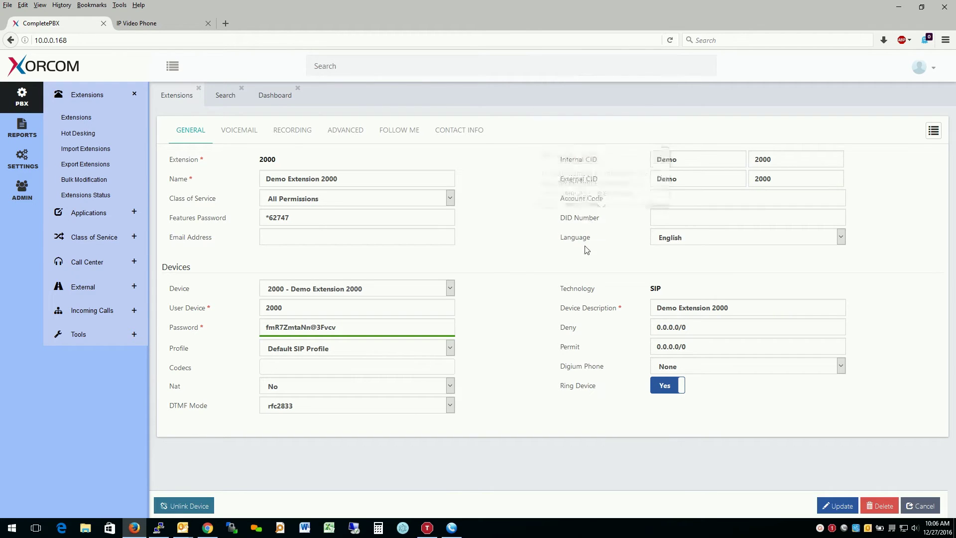
- On the Voicemail tab, turn on Attach Voicemail and leave voicemail deletion off
left_click(239, 130)
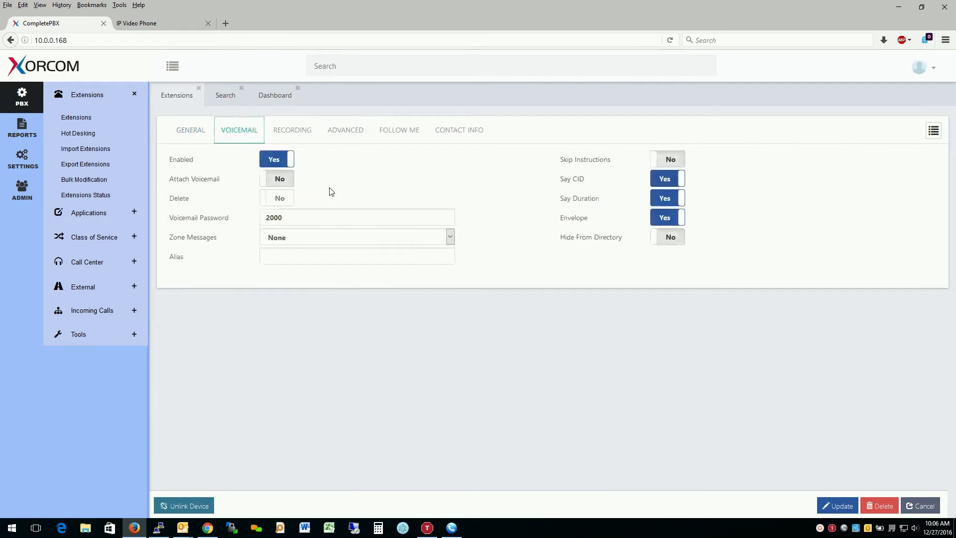
left_click(274, 179)
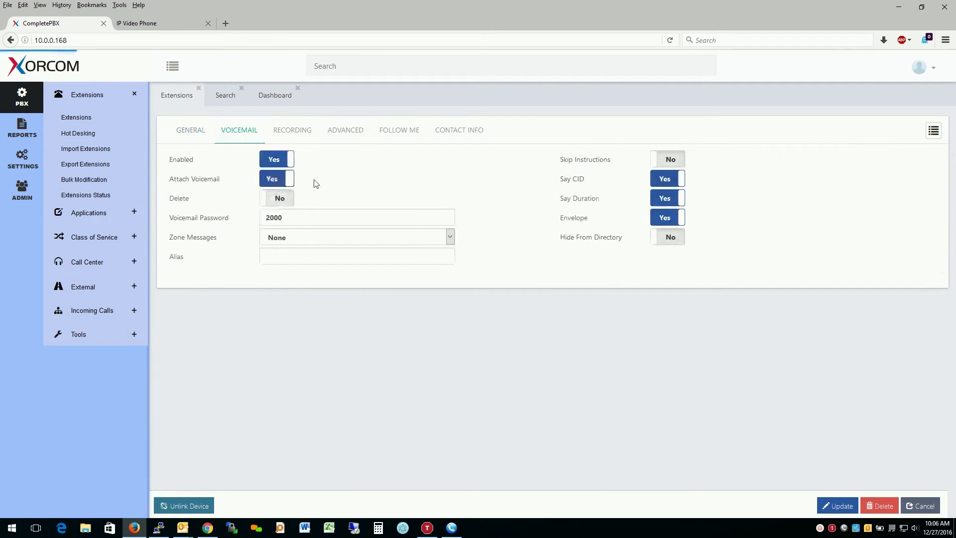
left_click(276, 197)
left_click(282, 197)
mouse_move(195, 201)
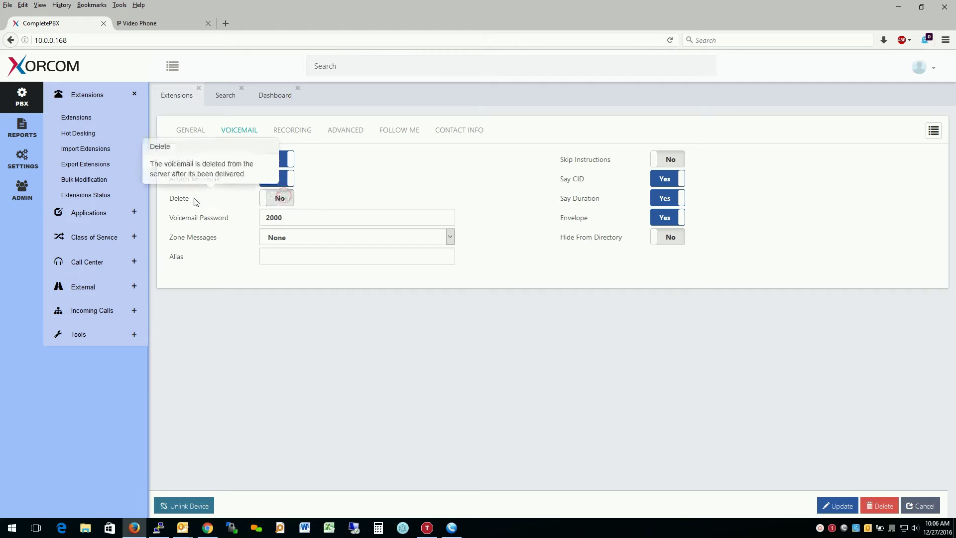
mouse_move(575, 165)
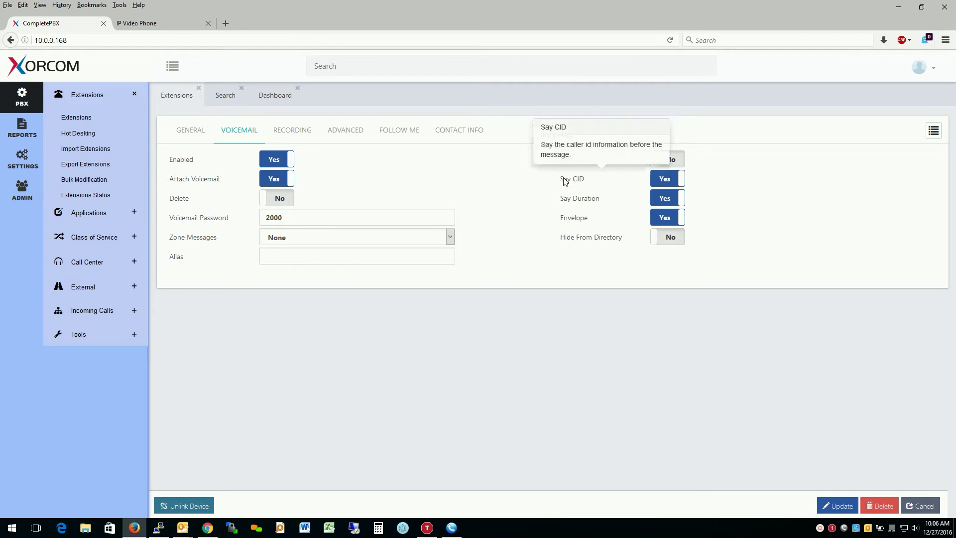
- On the Recording tab, read the help tips for Outgoing, On Demand Recording and Auto-Send Email
left_click(310, 140)
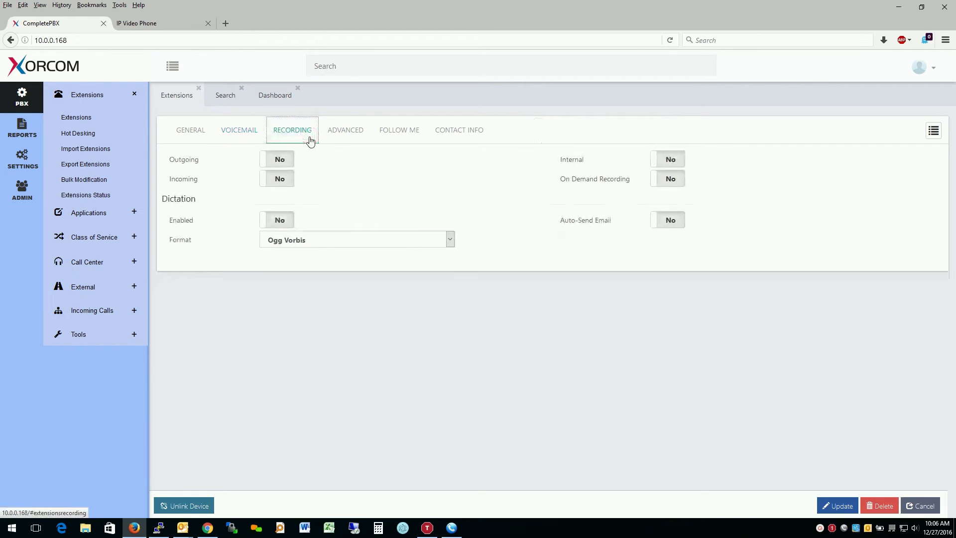
mouse_move(194, 166)
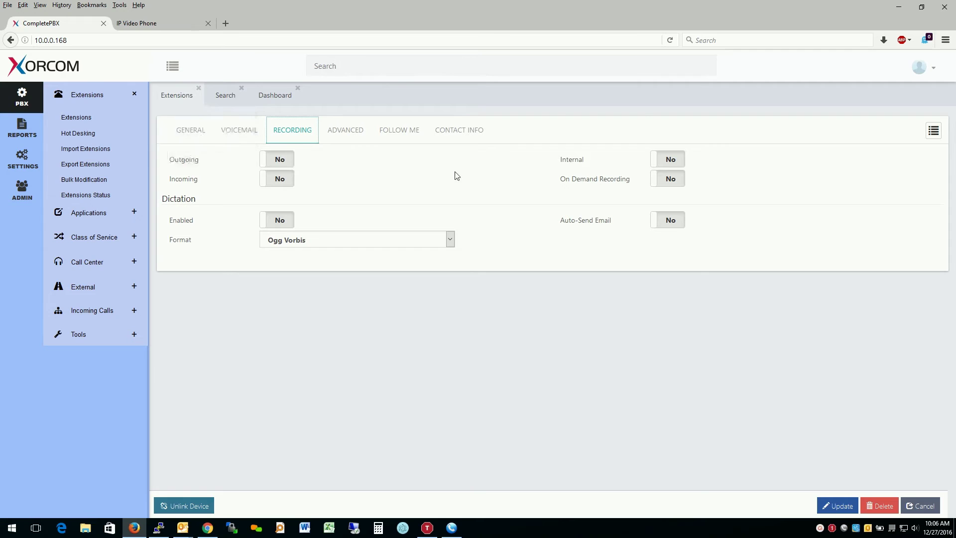
mouse_move(591, 179)
mouse_move(600, 223)
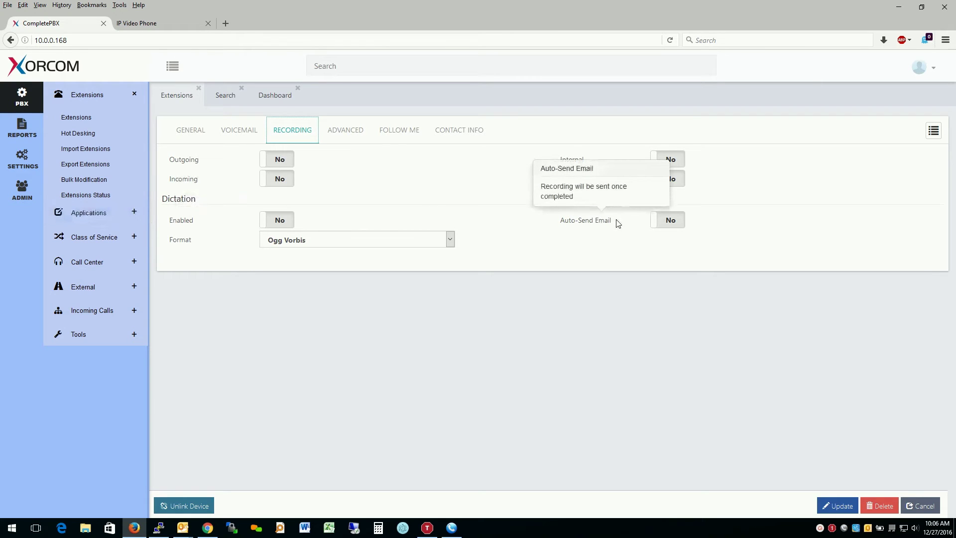
- Check extension 2000's Advanced, Follow Me and Contact Info tabs in turn
left_click(348, 128)
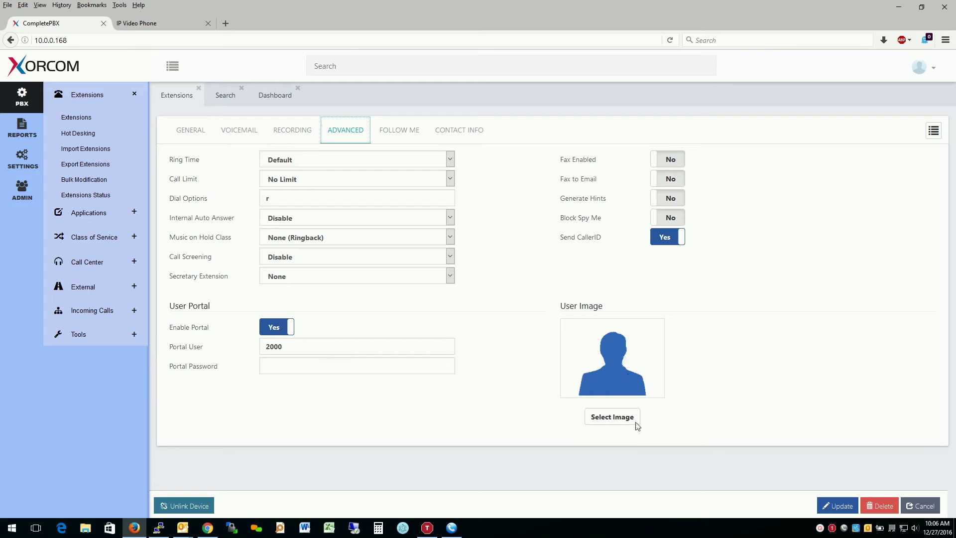
left_click(413, 131)
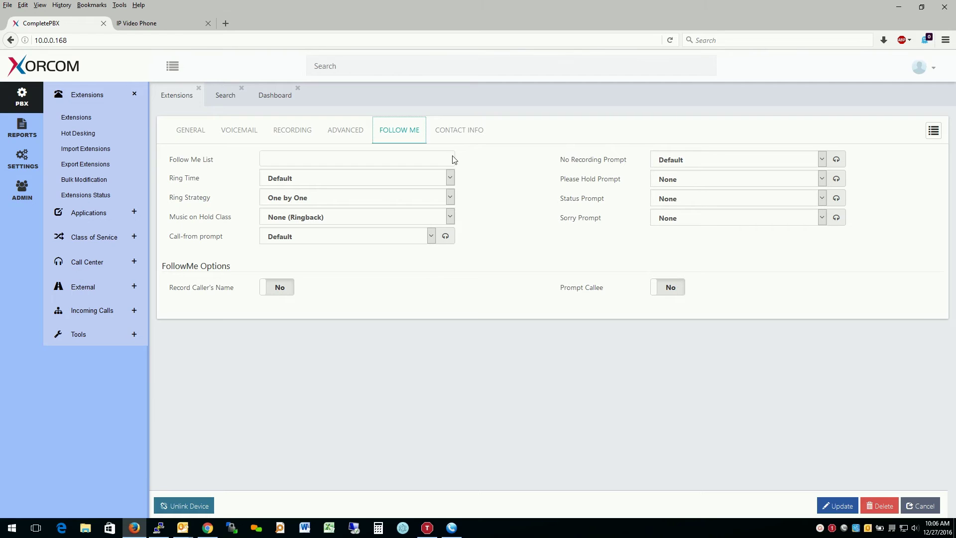
left_click(440, 130)
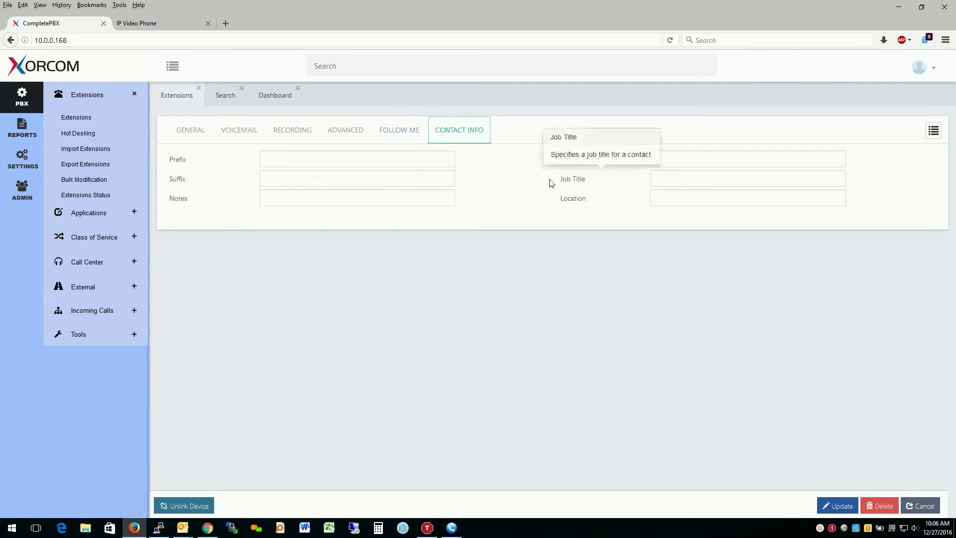
- On the General tab, select the device user name 2000 and its password
left_click(189, 138)
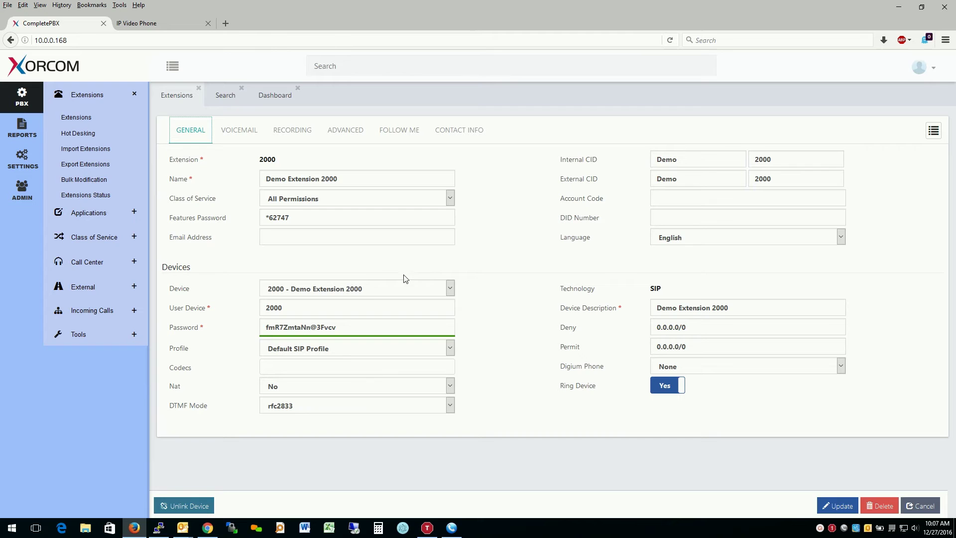
double_click(312, 308)
double_click(360, 324)
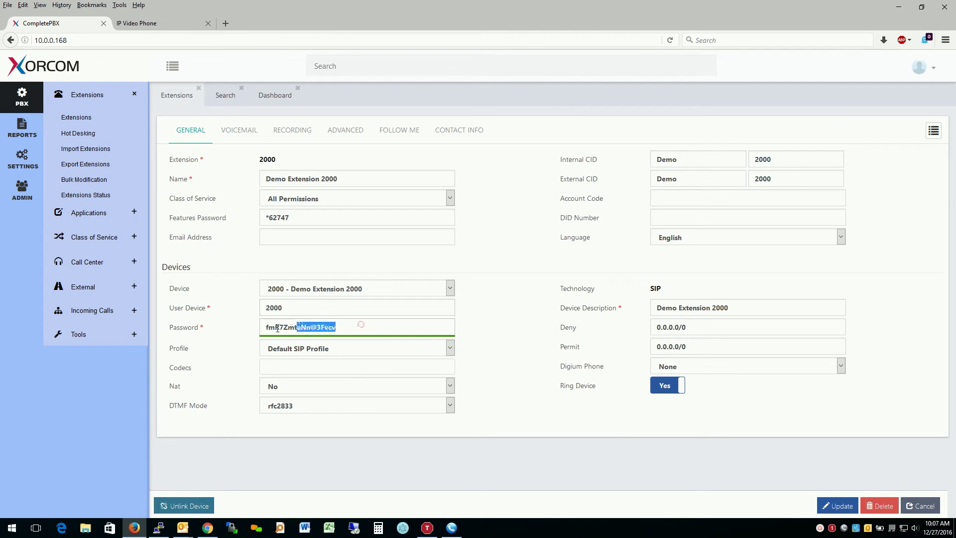
double_click(299, 310)
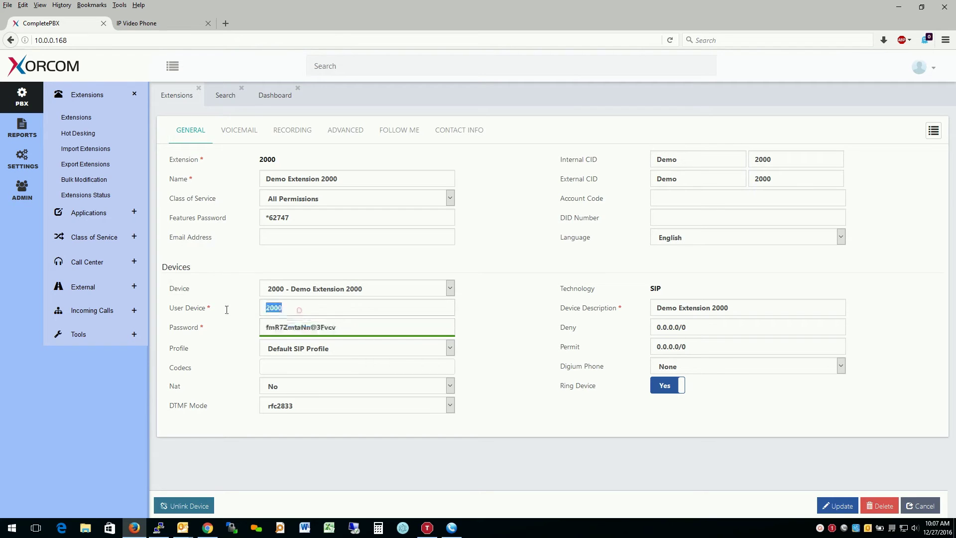
double_click(345, 326)
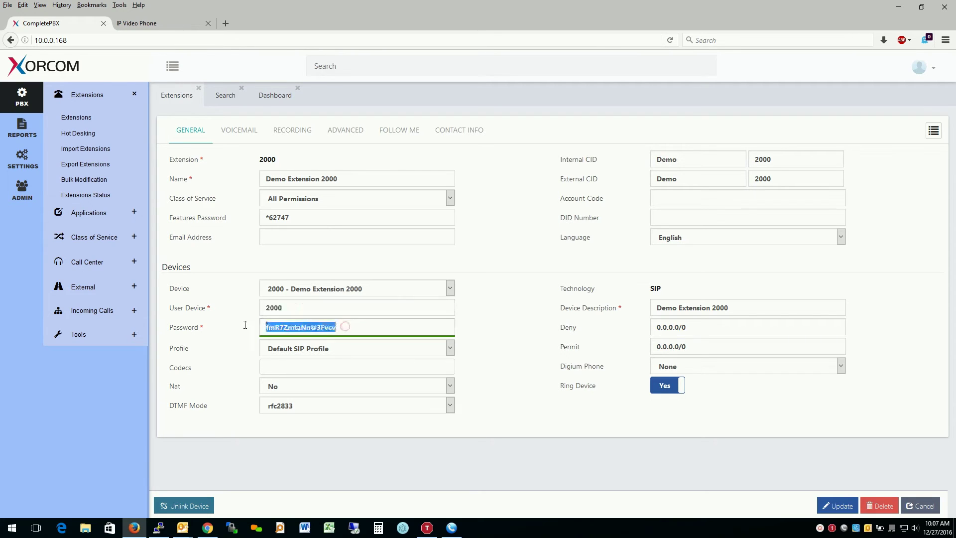
double_click(309, 311)
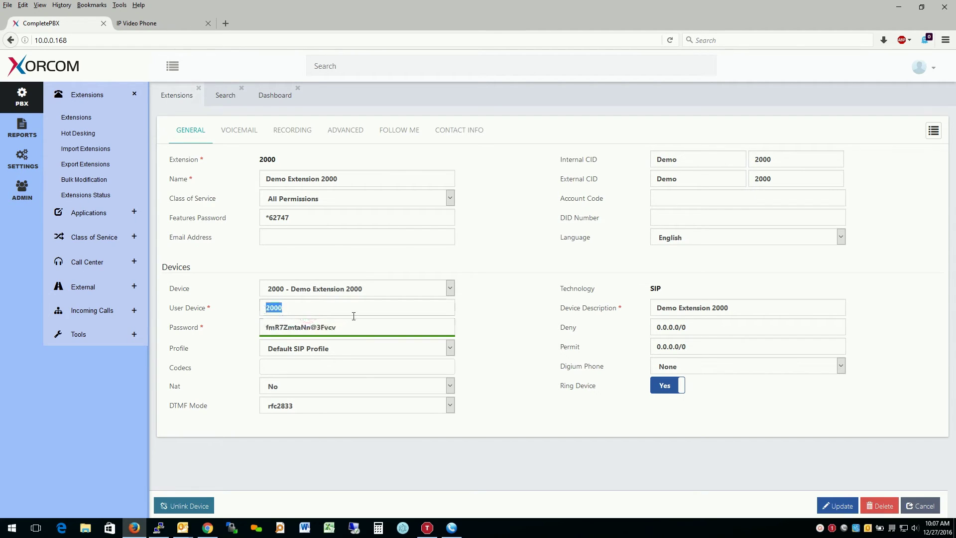
left_click(275, 310)
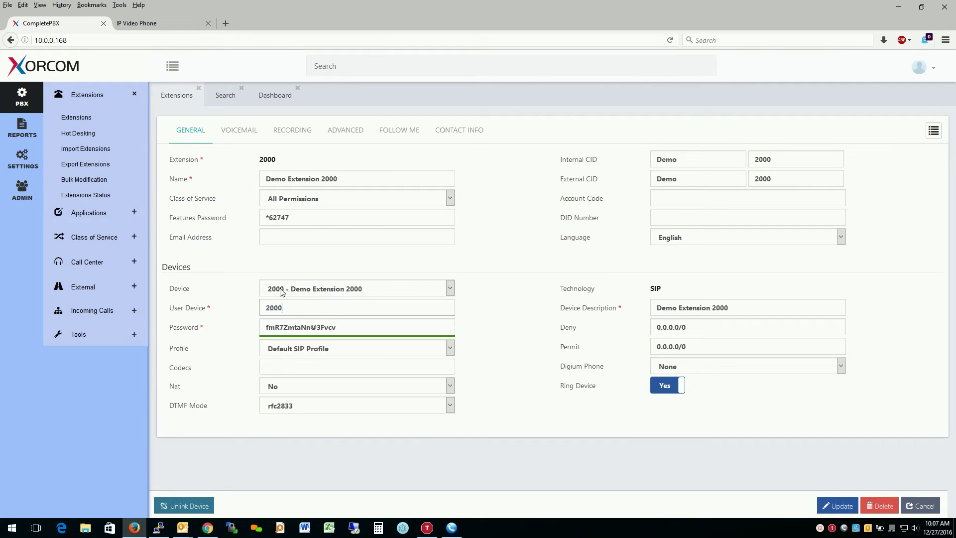
left_click(166, 23)
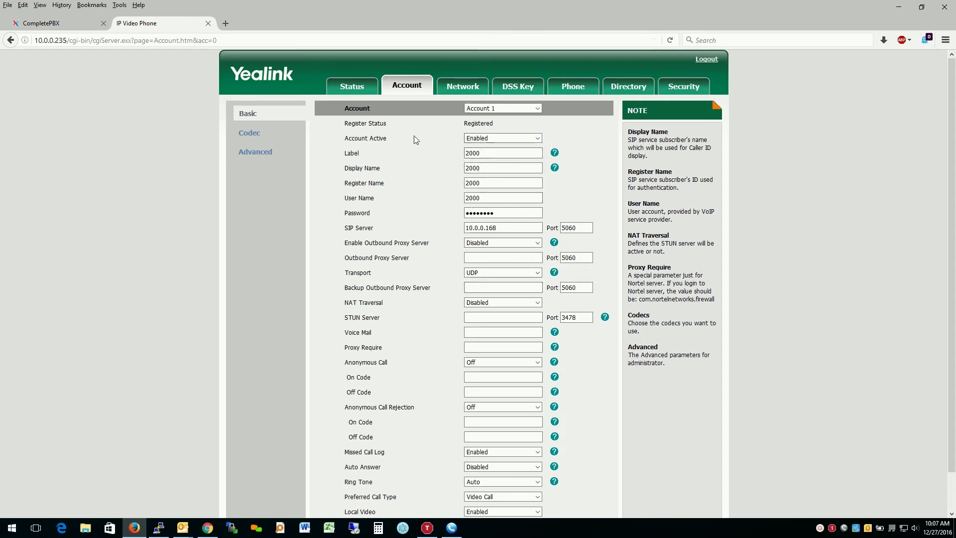
left_click(49, 22)
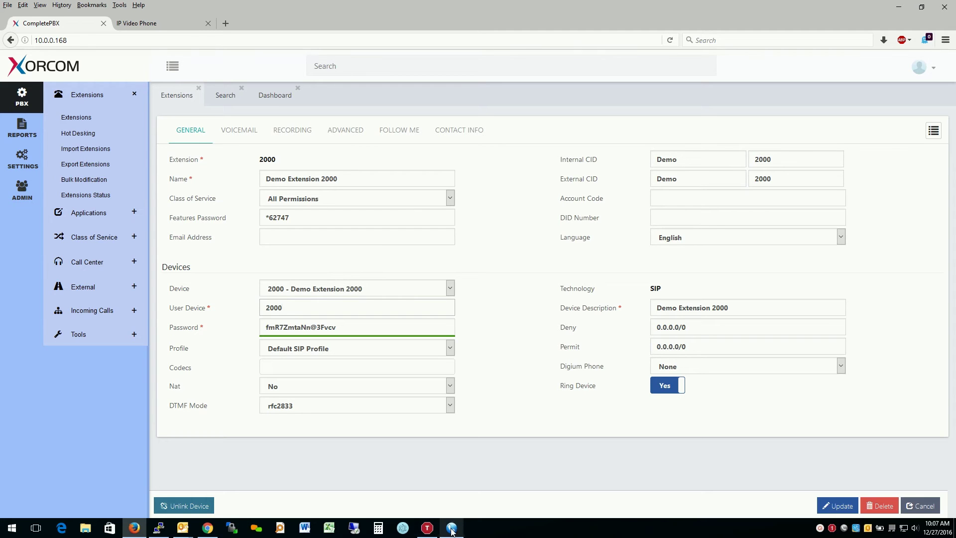
- Add a new device 2000_1 to extension 2000 with description 'Demo 2000 Softphone'
left_click(497, 325)
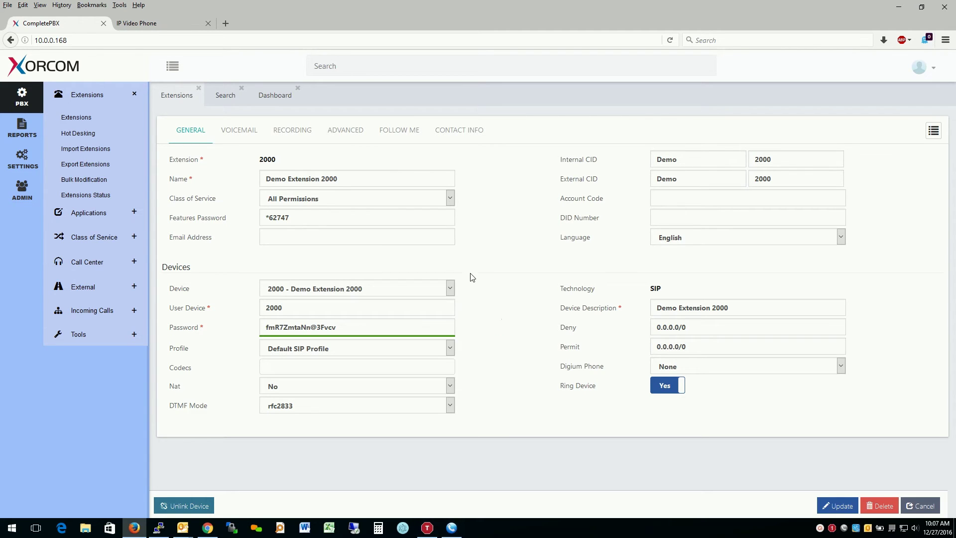
left_click(354, 289)
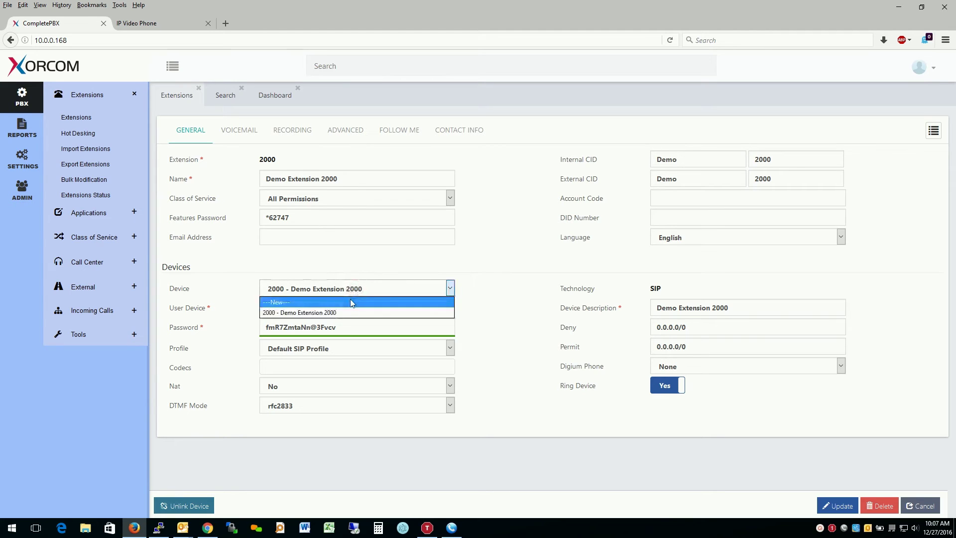
left_click(350, 301)
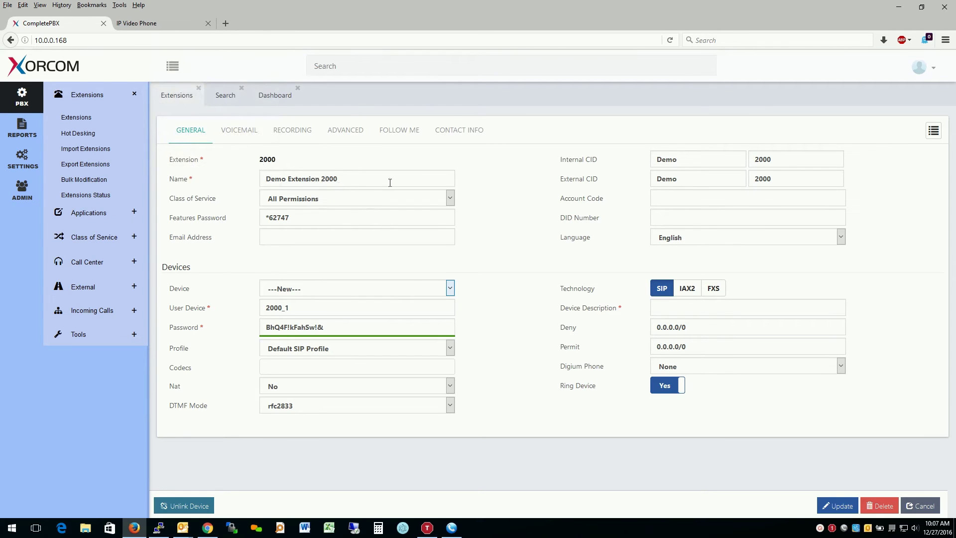
double_click(296, 309)
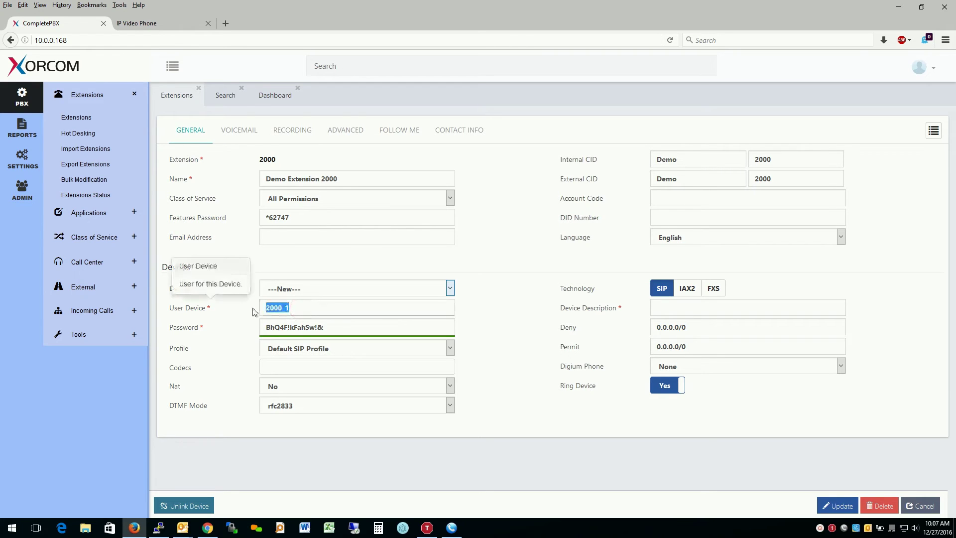
left_click(313, 309)
double_click(311, 309)
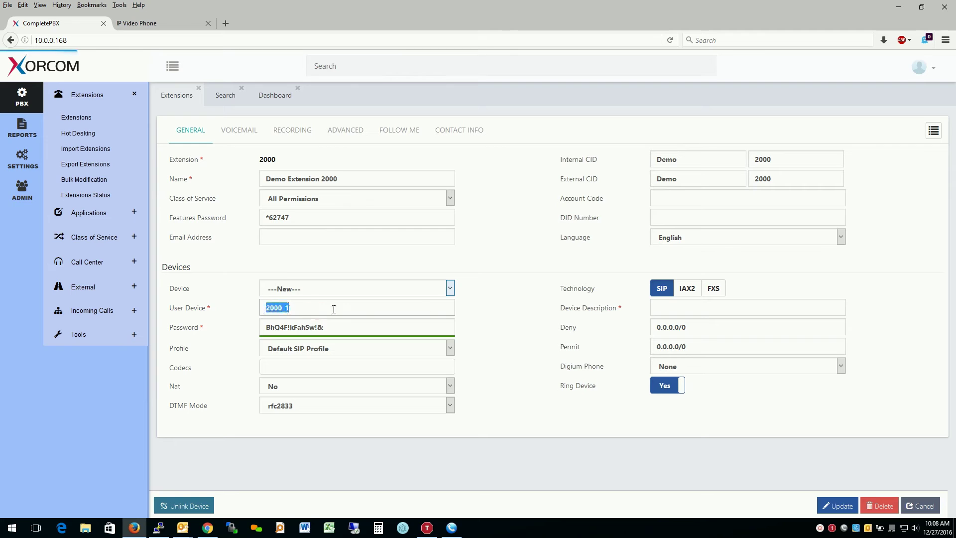
left_click(668, 309)
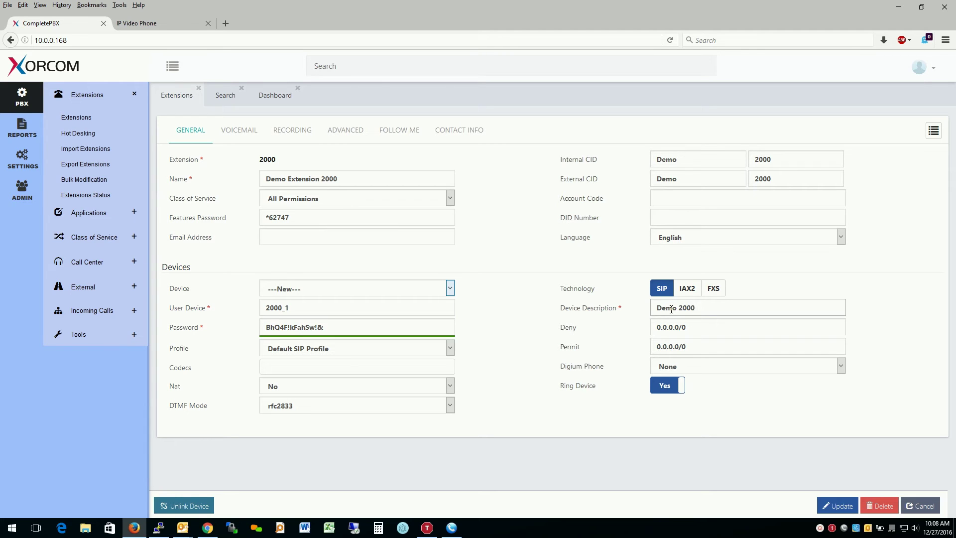
type("Demo 2000 Softphone")
- Replace the device password with a custom one, copy it, and save device 2000_1
left_click_drag(321, 329, 242, 324)
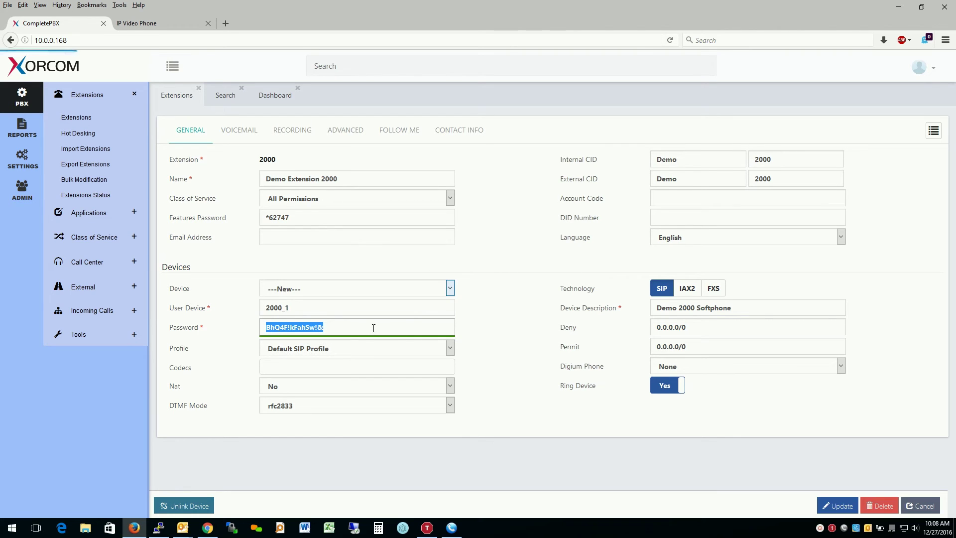
key("BackSpace")
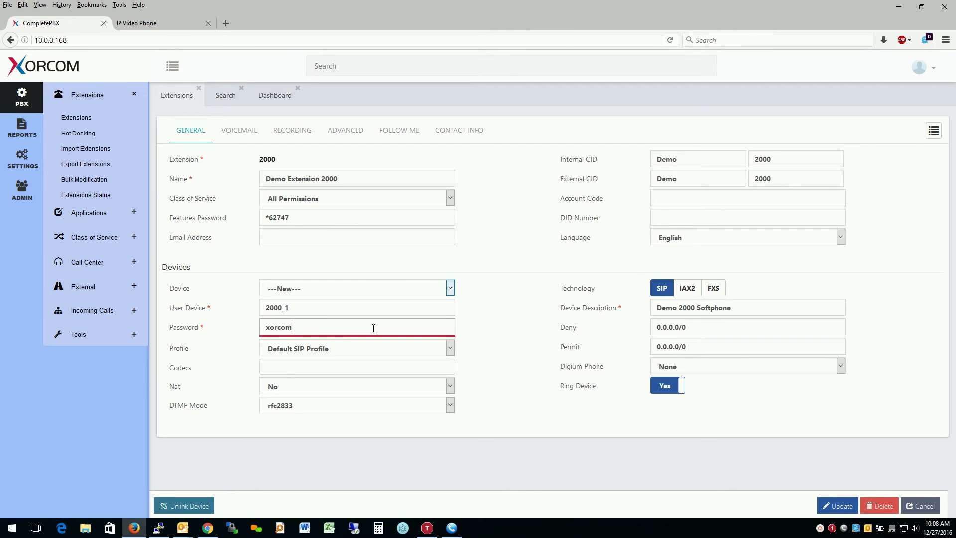
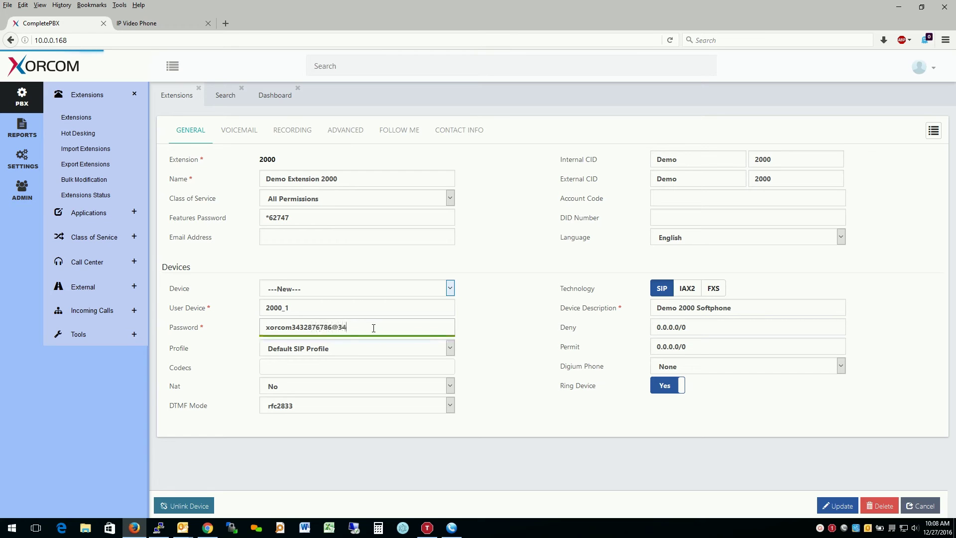
left_click_drag(374, 327, 234, 324)
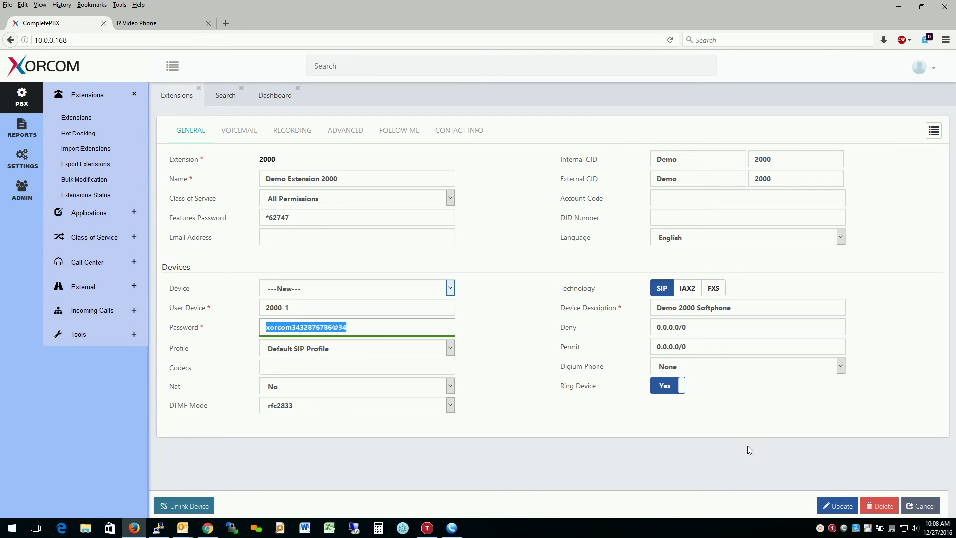
left_click(838, 505)
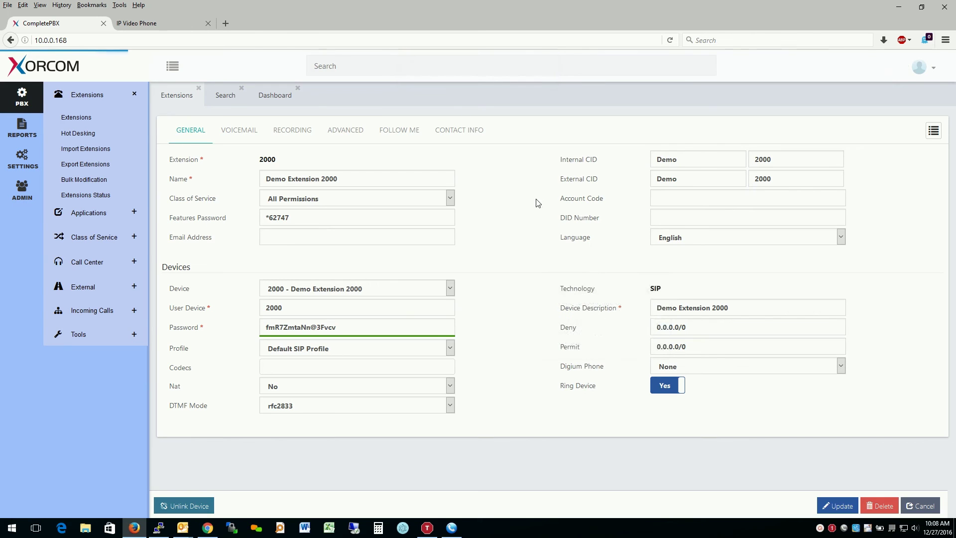
left_click(439, 289)
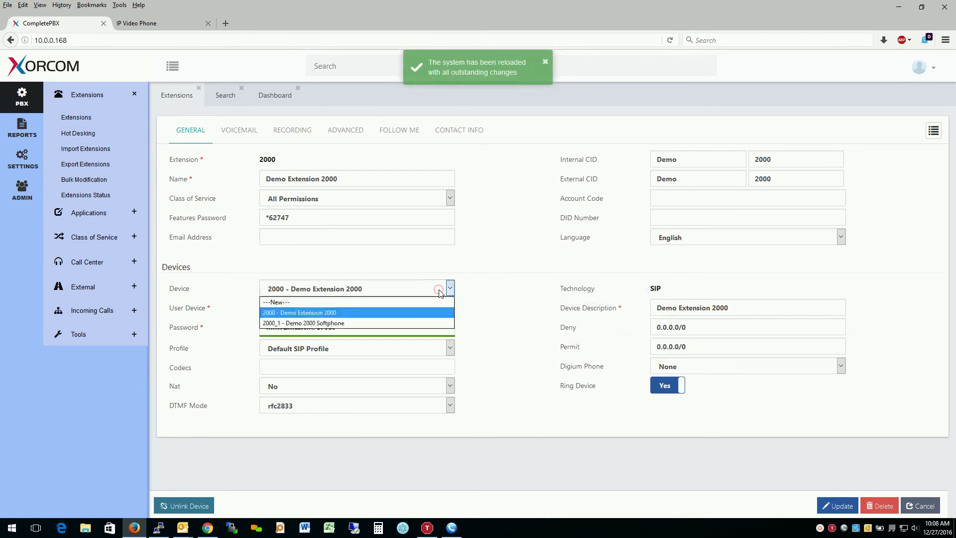
left_click(401, 322)
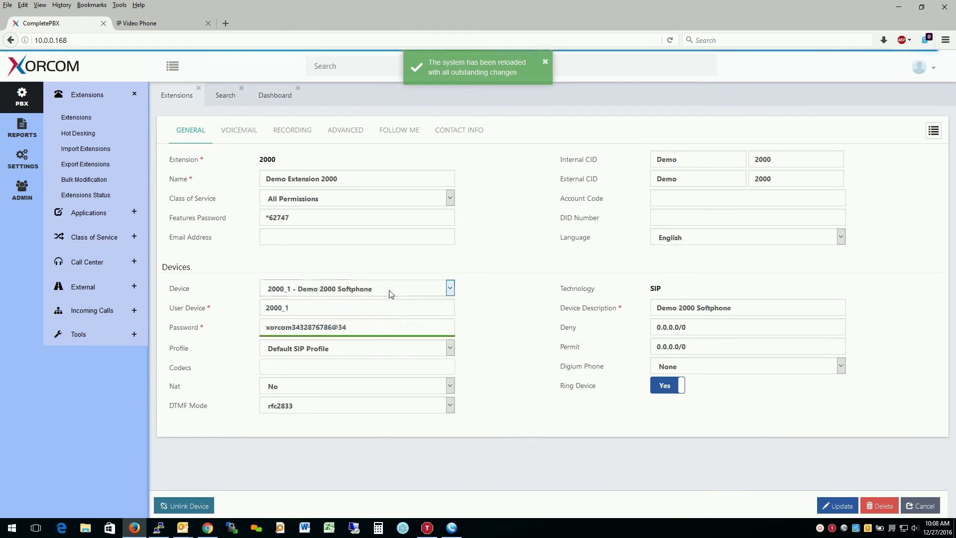
- Paste the copied device password into the MicroSIP account and save it
left_click(452, 527)
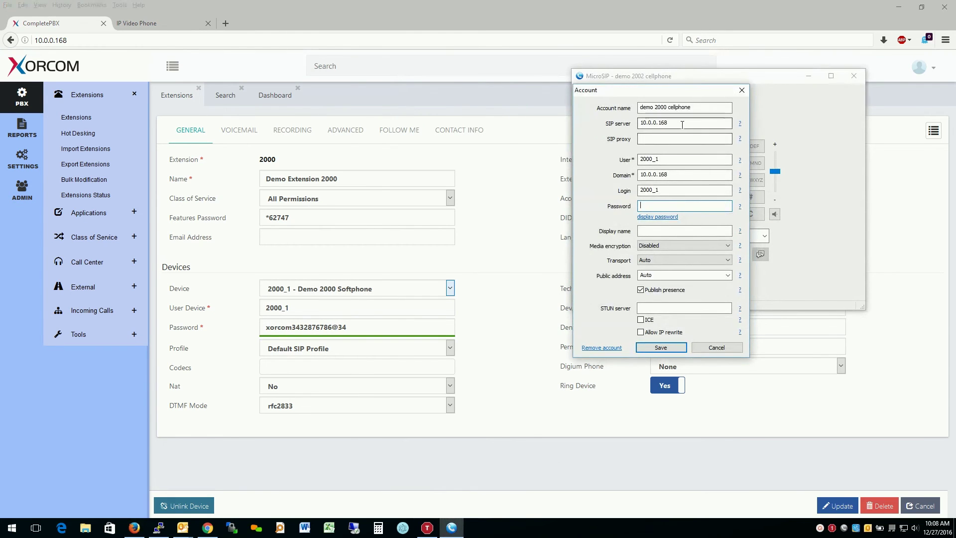
right_click(665, 205)
left_click(701, 249)
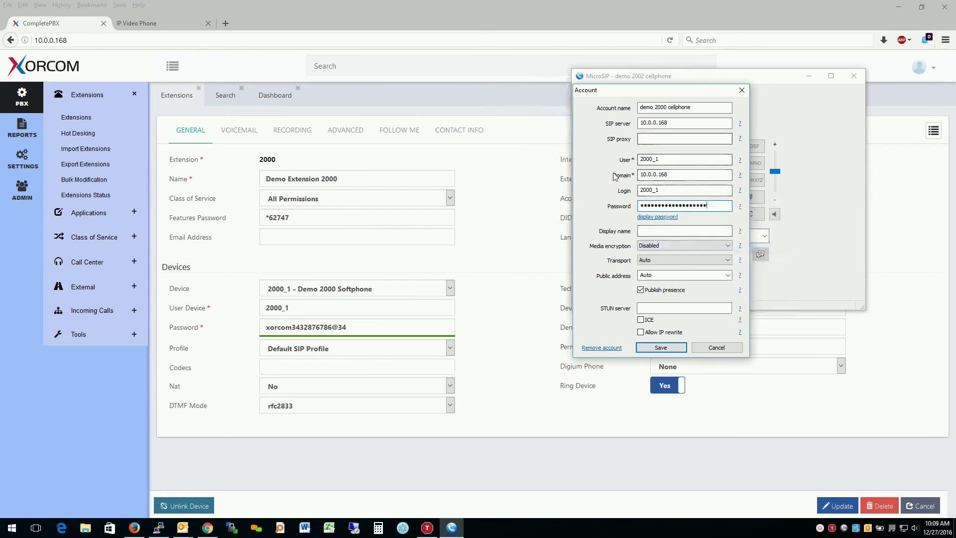
left_click(653, 348)
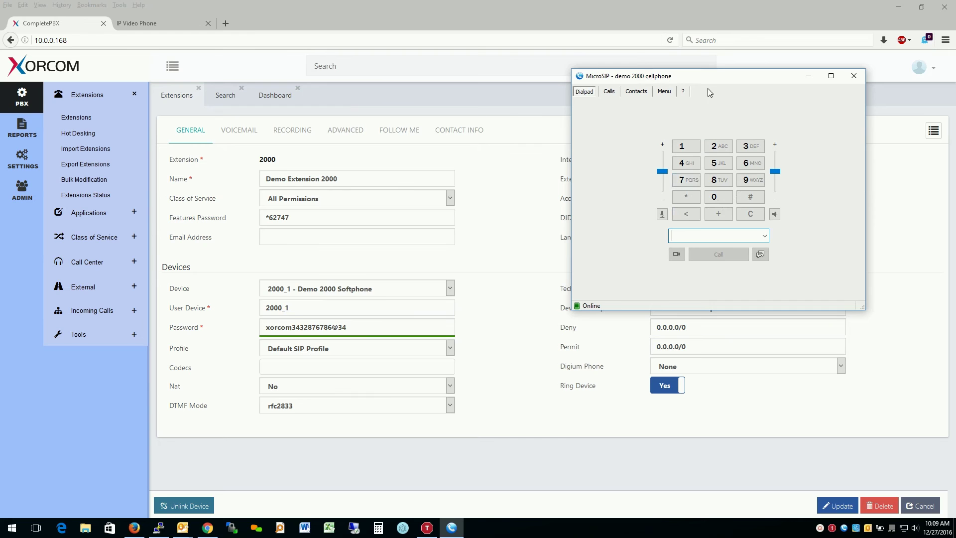
- Call *97, enter mailbox 2000#, then hang up
left_click(686, 197)
left_click(750, 179)
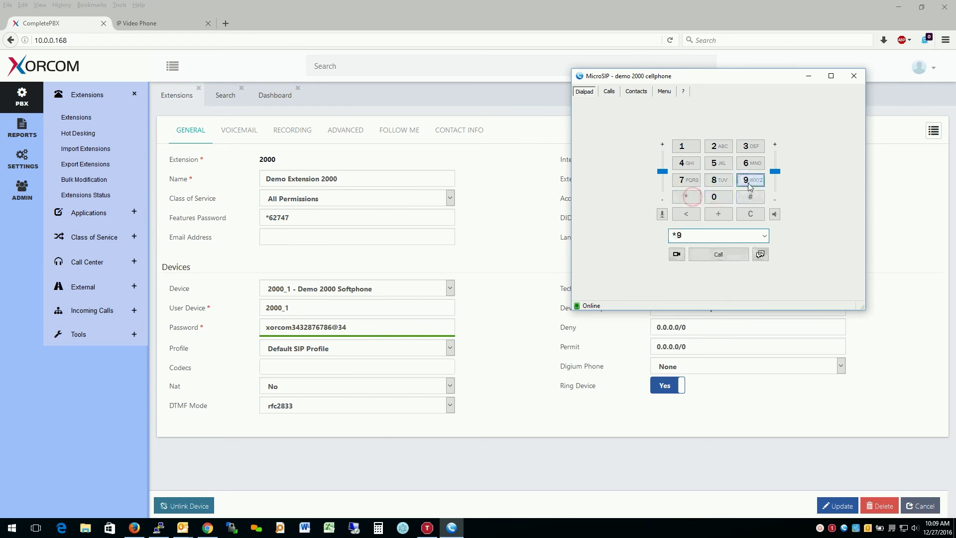
left_click(694, 182)
key("Return")
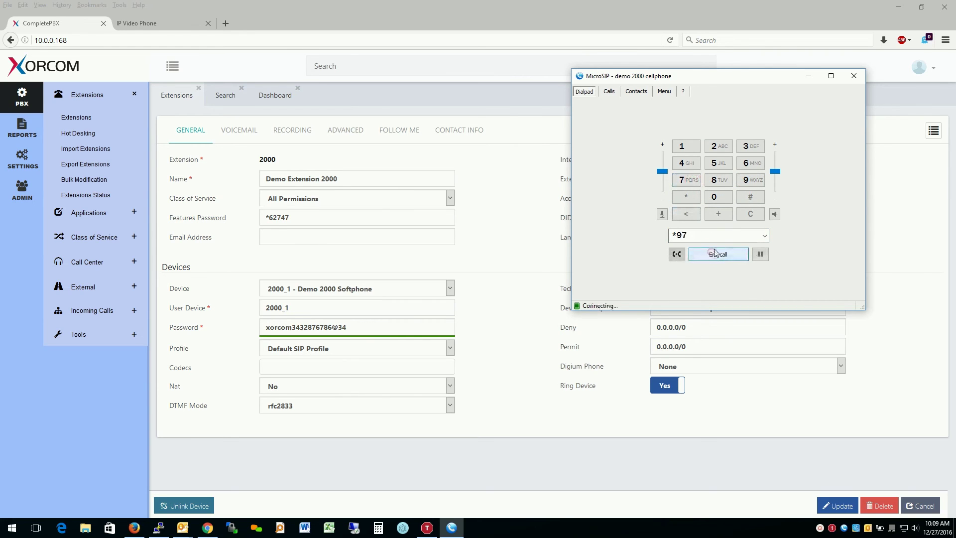
left_click(720, 150)
left_click(714, 197)
left_click(714, 197)
left_click(714, 197)
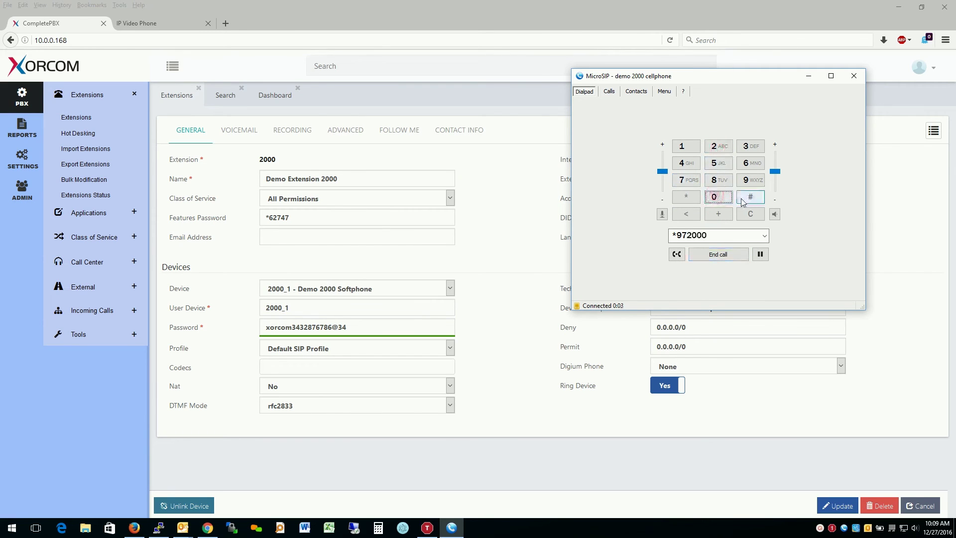
left_click(748, 198)
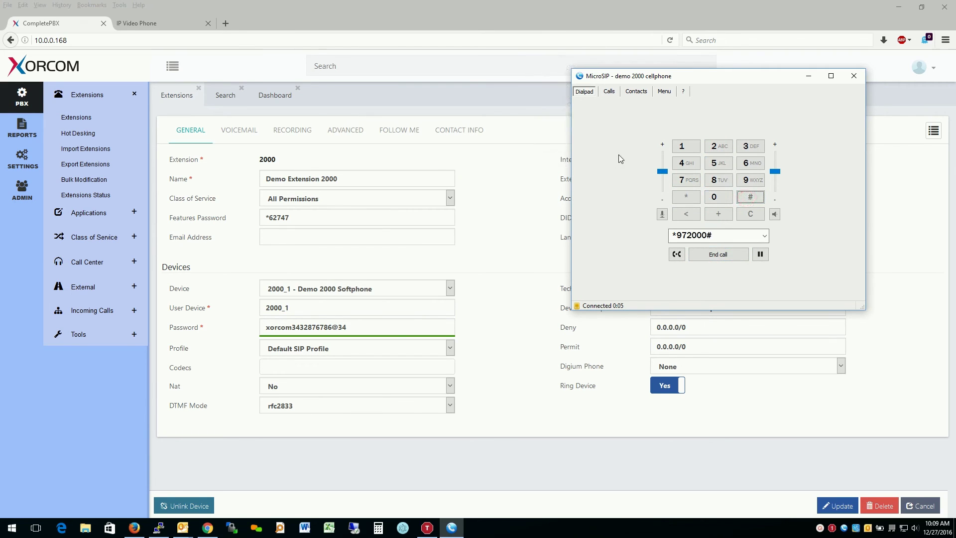
left_click(724, 256)
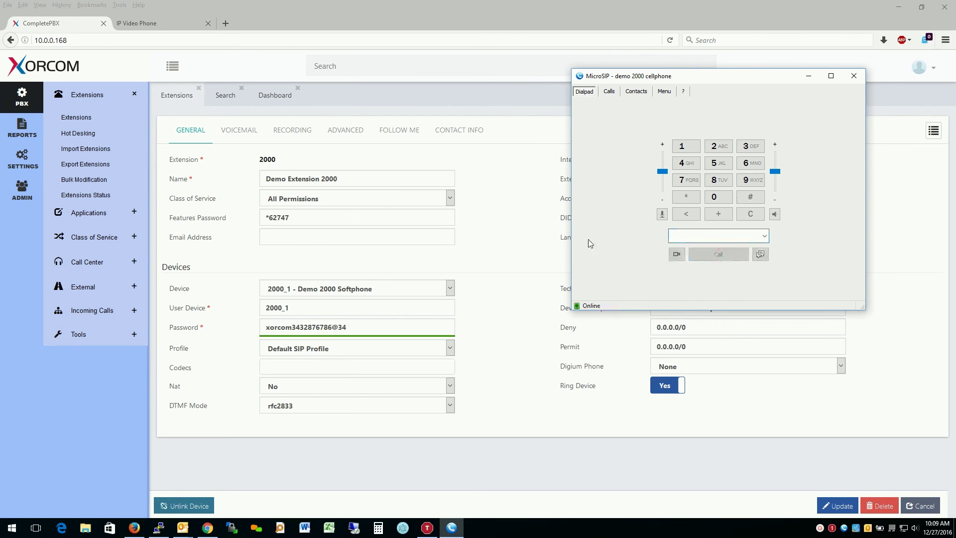
- Open Reports > CDR Reports > CDR in CompletePBX
left_click(541, 193)
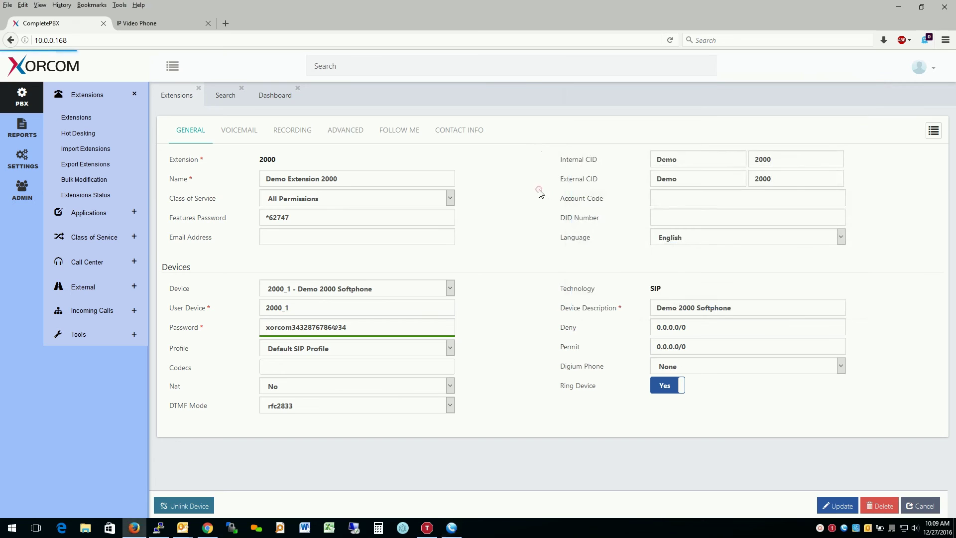
left_click(22, 127)
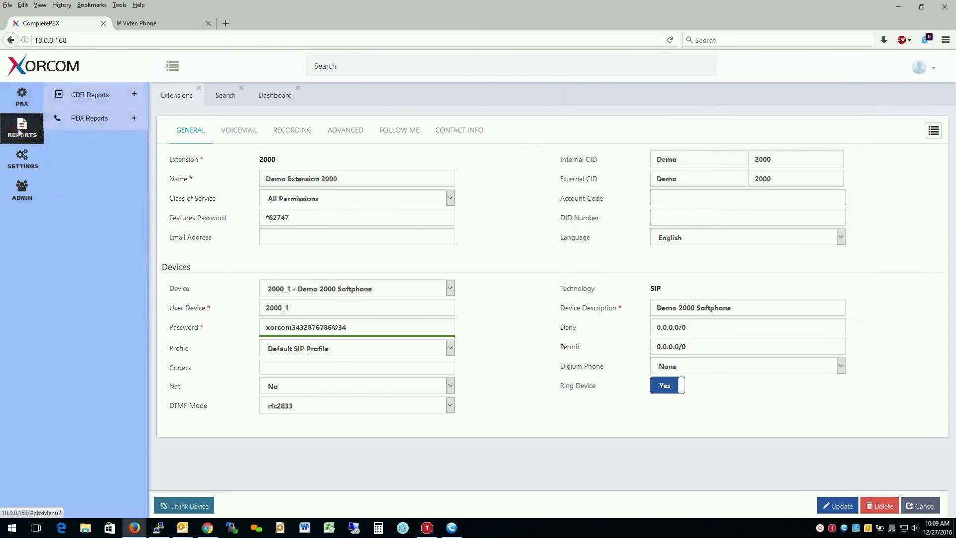
left_click(86, 104)
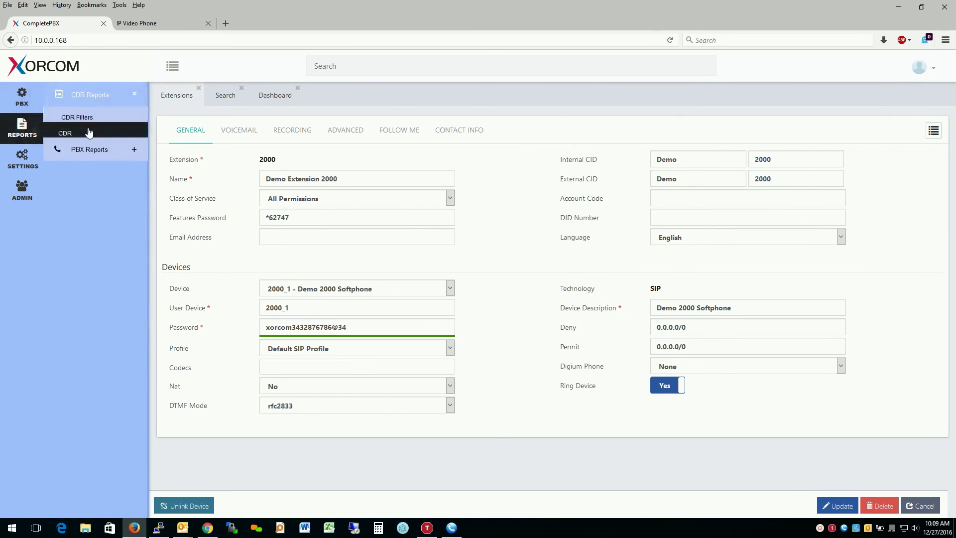
left_click(86, 133)
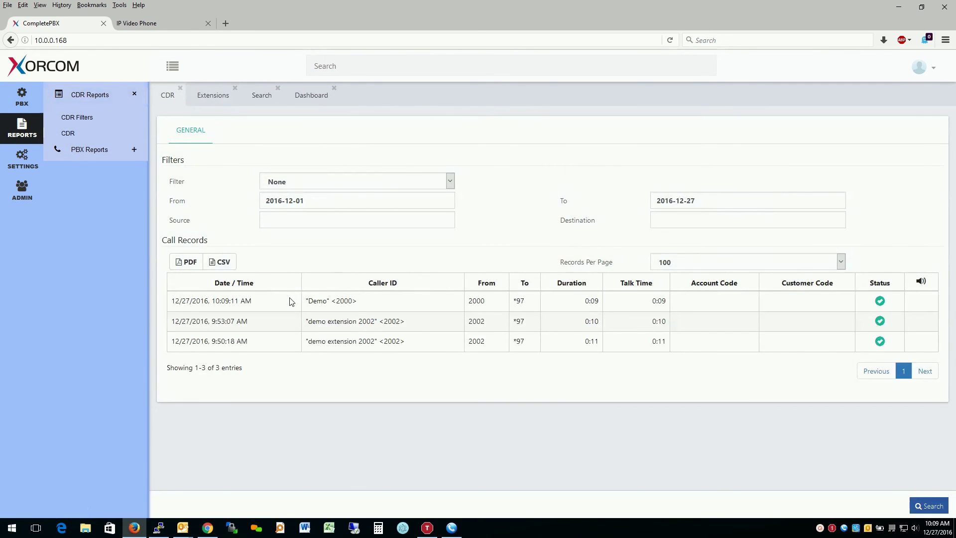
- Highlight the newest call's time and caller ID, then bring MicroSIP back up
left_click_drag(302, 302, 373, 304)
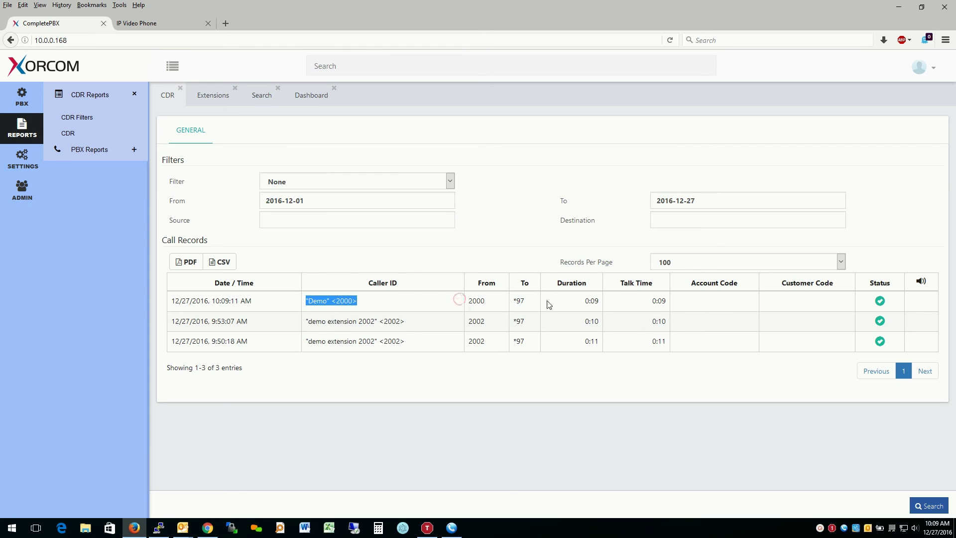
left_click(458, 300)
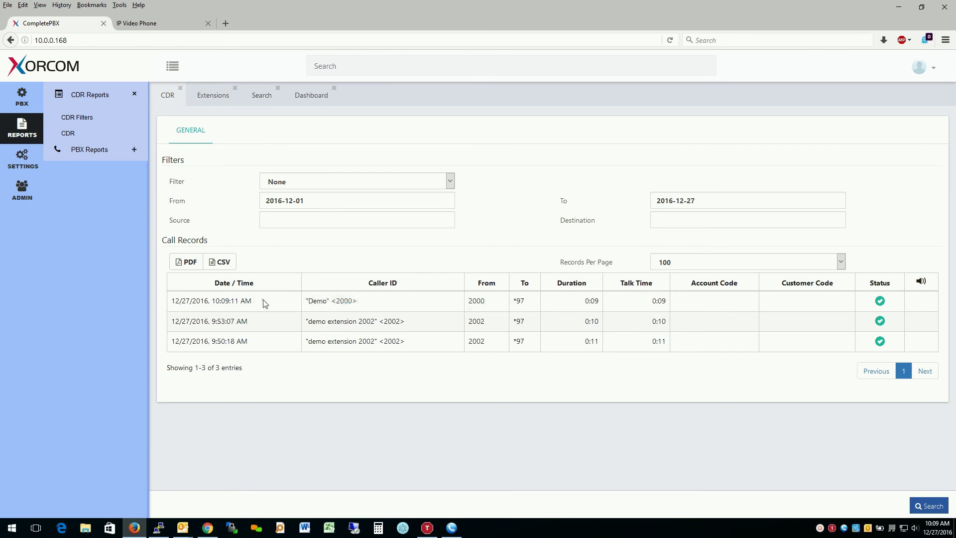
left_click_drag(265, 303, 164, 300)
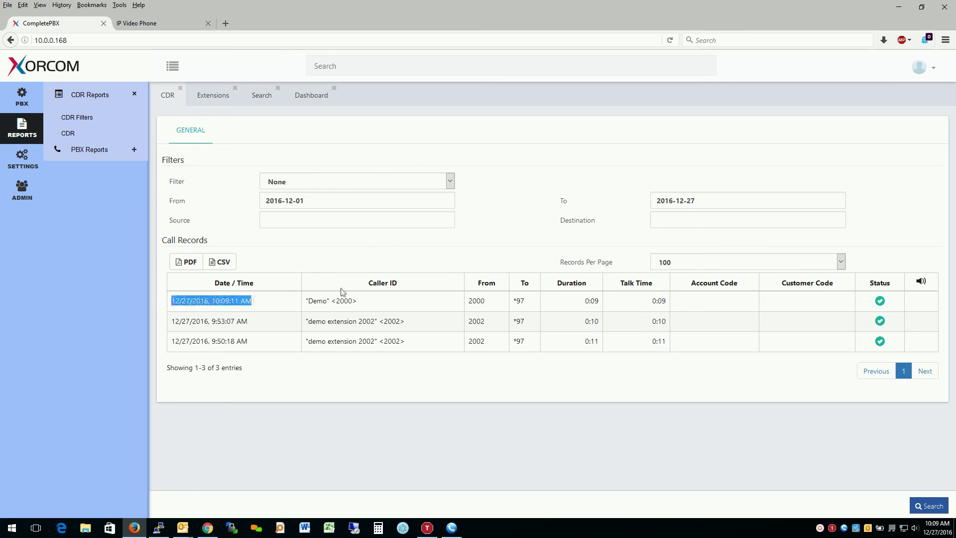
left_click_drag(390, 302, 304, 303)
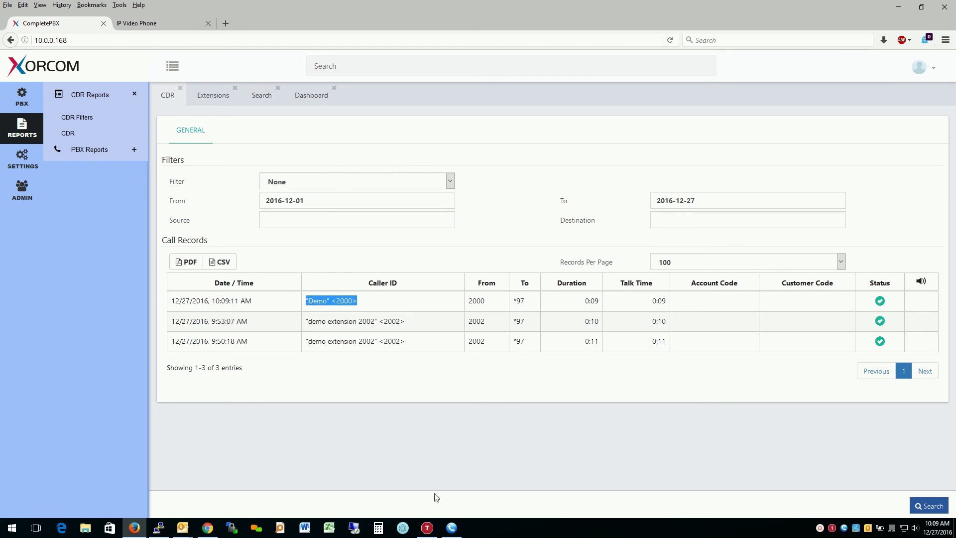
left_click(450, 506)
left_click(452, 527)
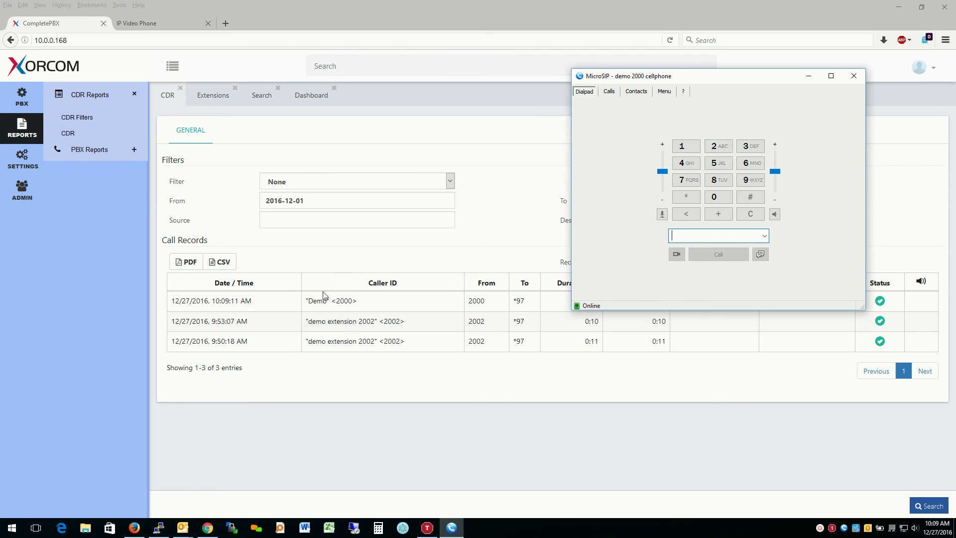
- Unlink device 2000_1 (Demo 2000 Softphone) from extension 2000 and confirm the warning
left_click(193, 98)
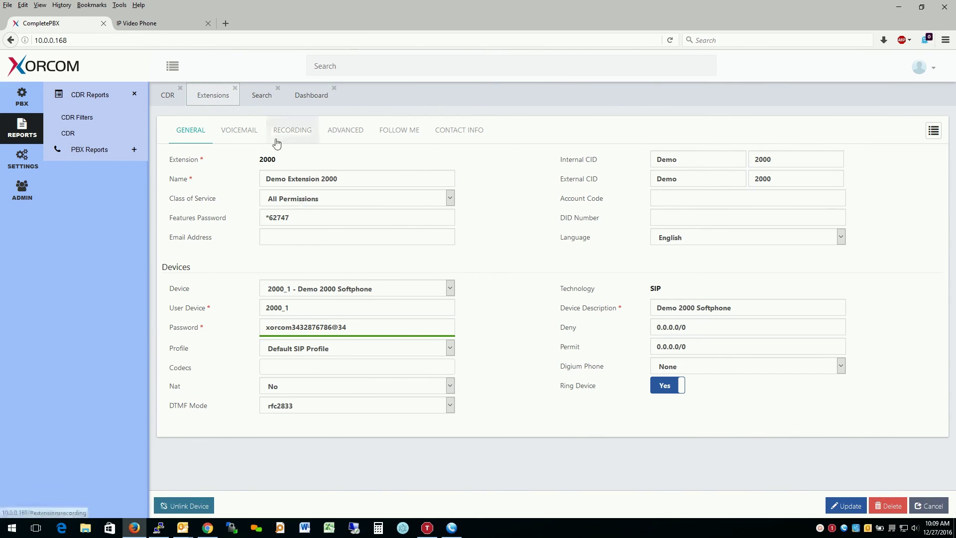
left_click(403, 296)
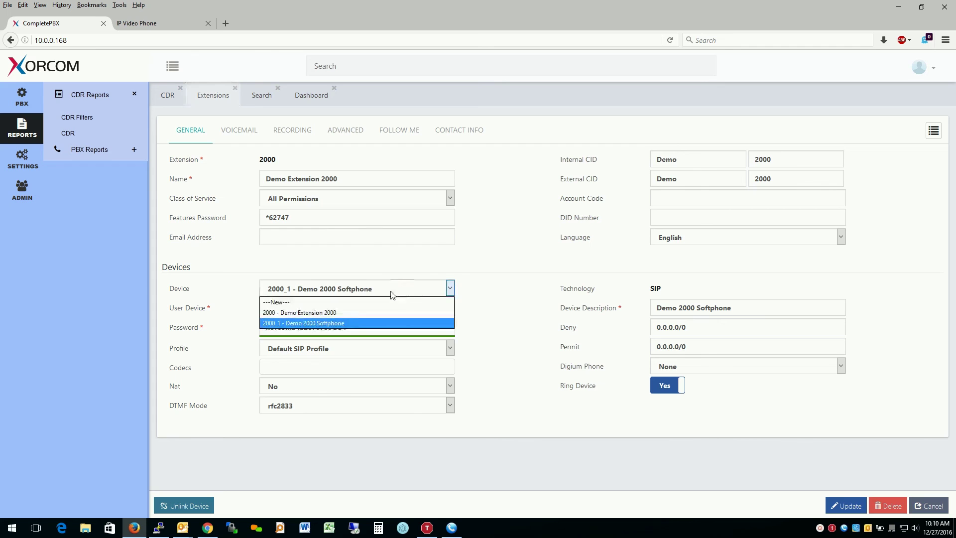
left_click(391, 292)
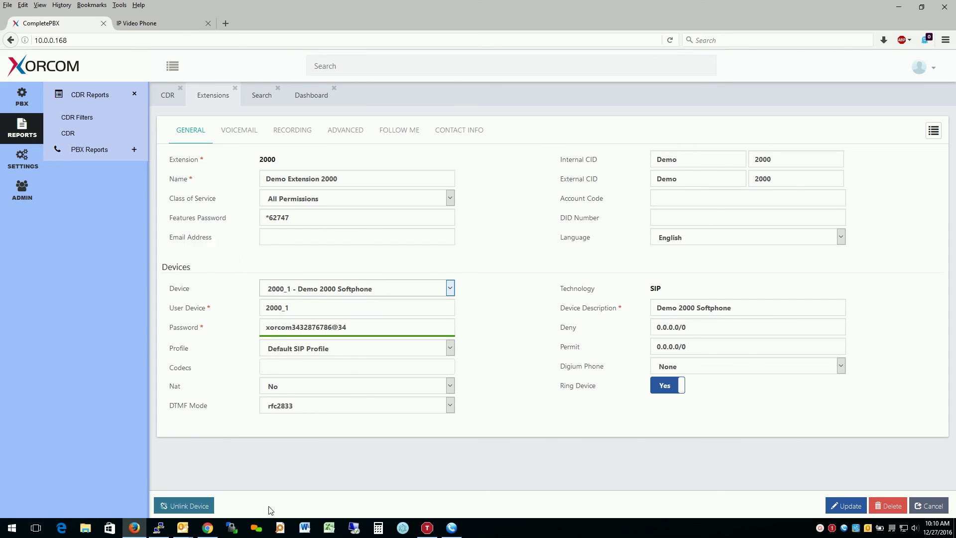
left_click(199, 507)
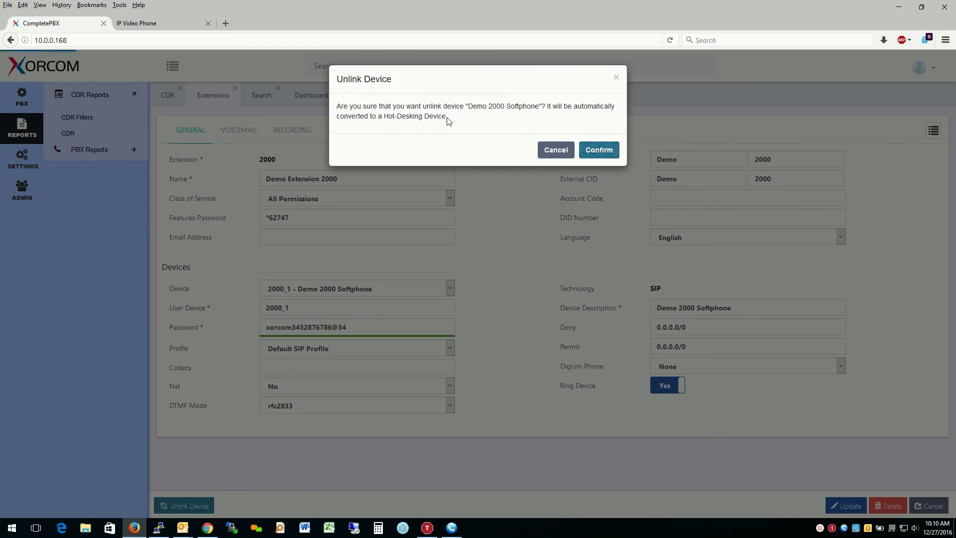
left_click_drag(450, 117, 338, 105)
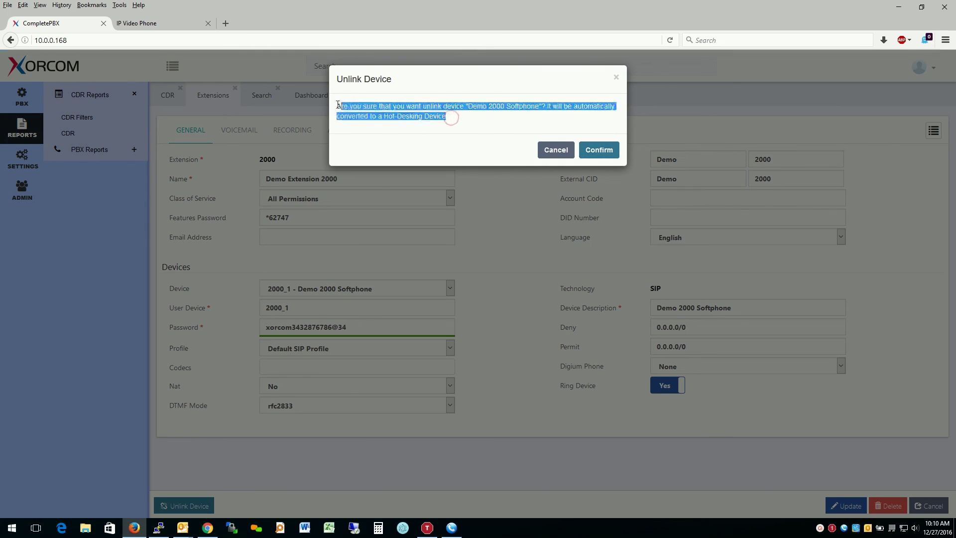
left_click(599, 150)
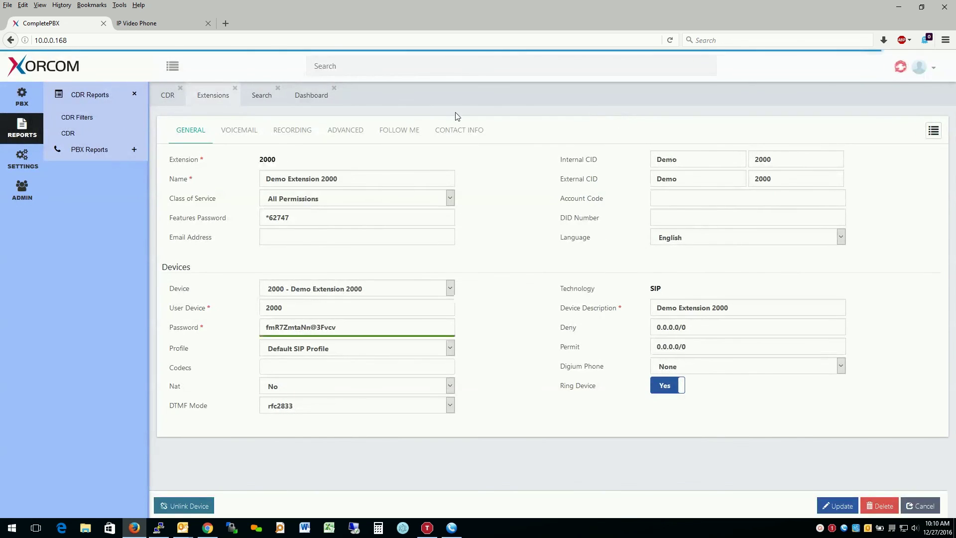